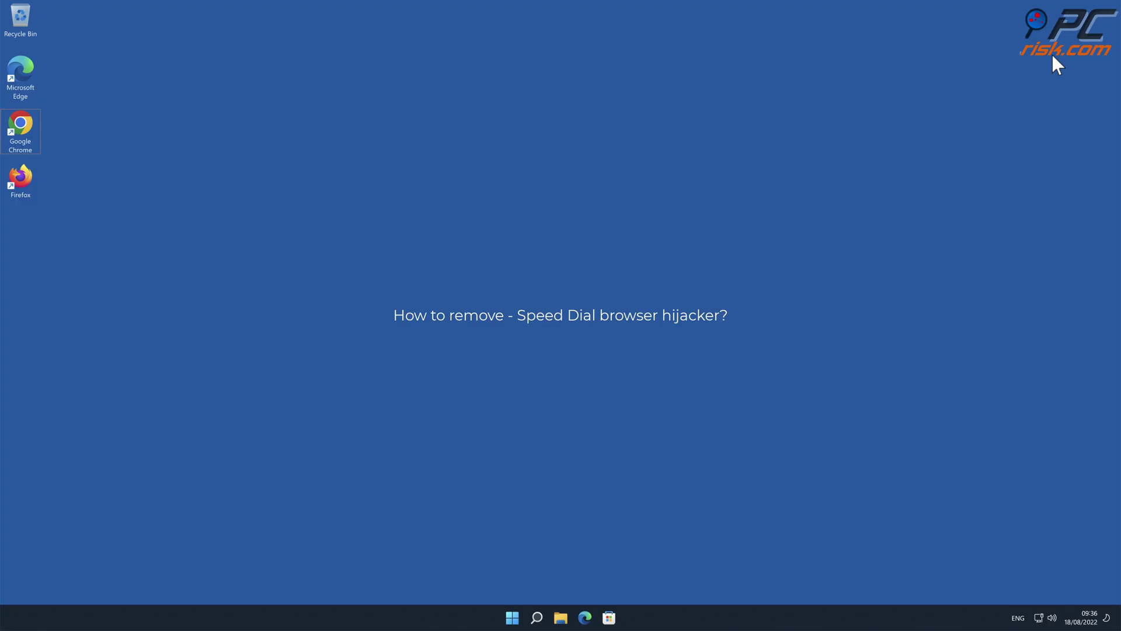
# Launch Chrome and search 'testing search engine' from the address bar, landing on Yahoo results
pyautogui.doubleClick(32, 119)
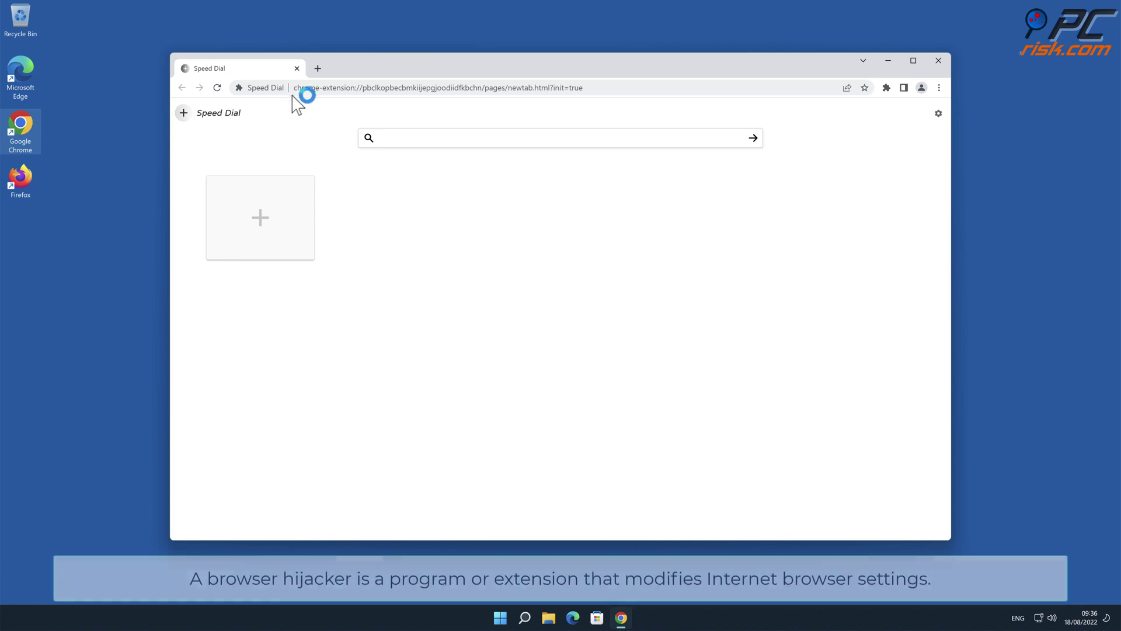
pyautogui.click(328, 91)
pyautogui.write('testing se')
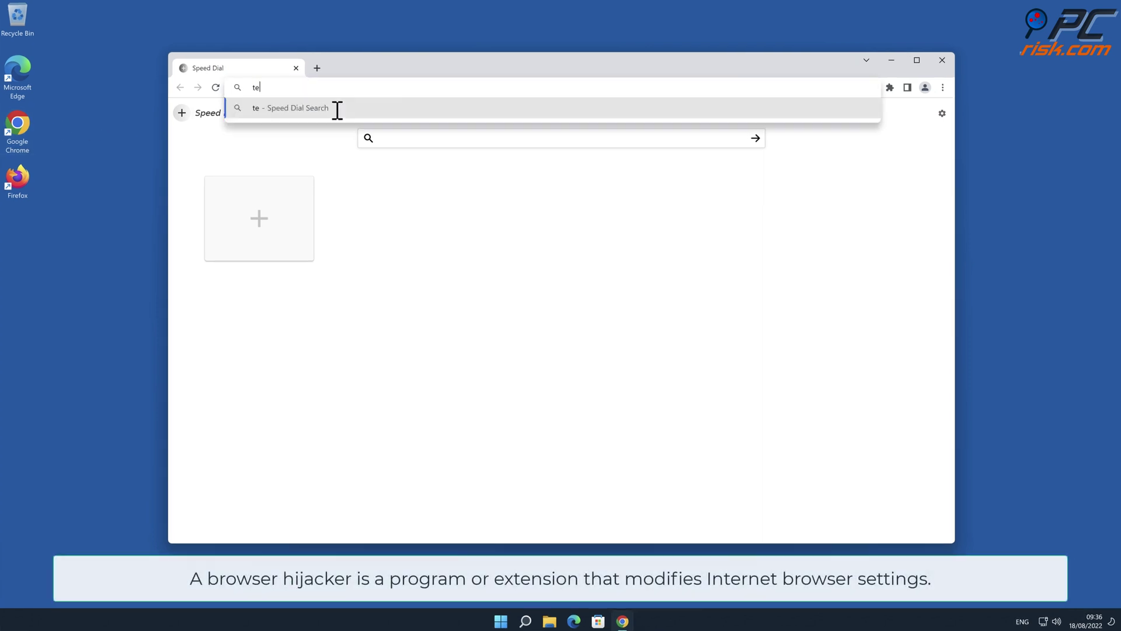
pyautogui.write('arch engin')
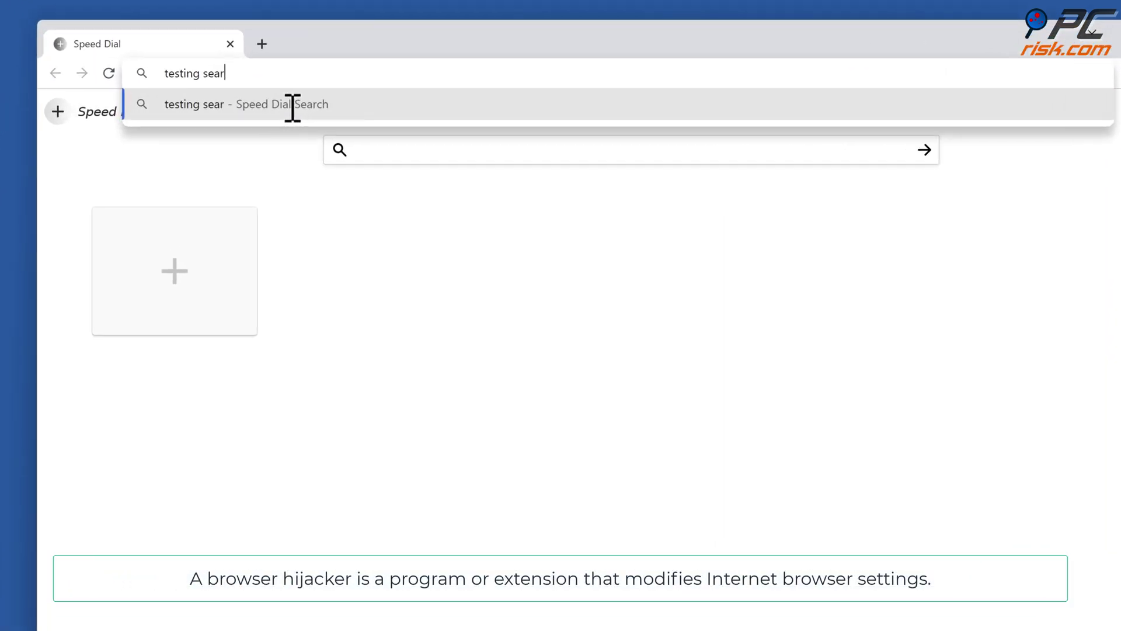
pyautogui.write('e')
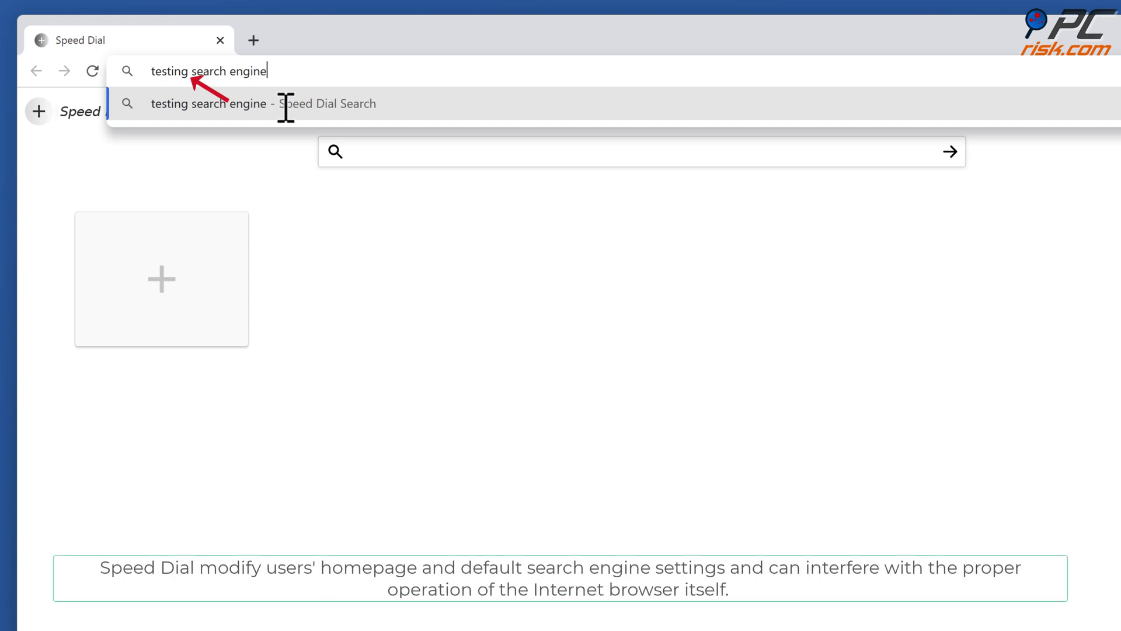
pyautogui.press('Return')
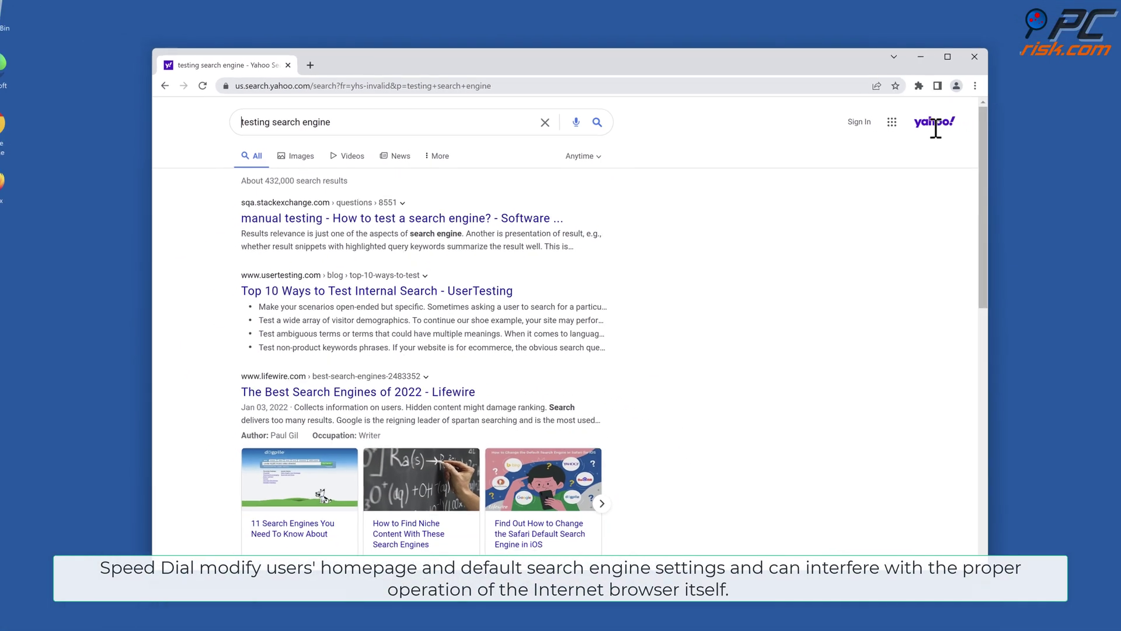
pyautogui.moveTo(946, 130)
pyautogui.mouseDown()
pyautogui.moveTo(945, 432)
pyautogui.moveTo(937, 274)
pyautogui.moveTo(948, 148)
pyautogui.mouseUp()
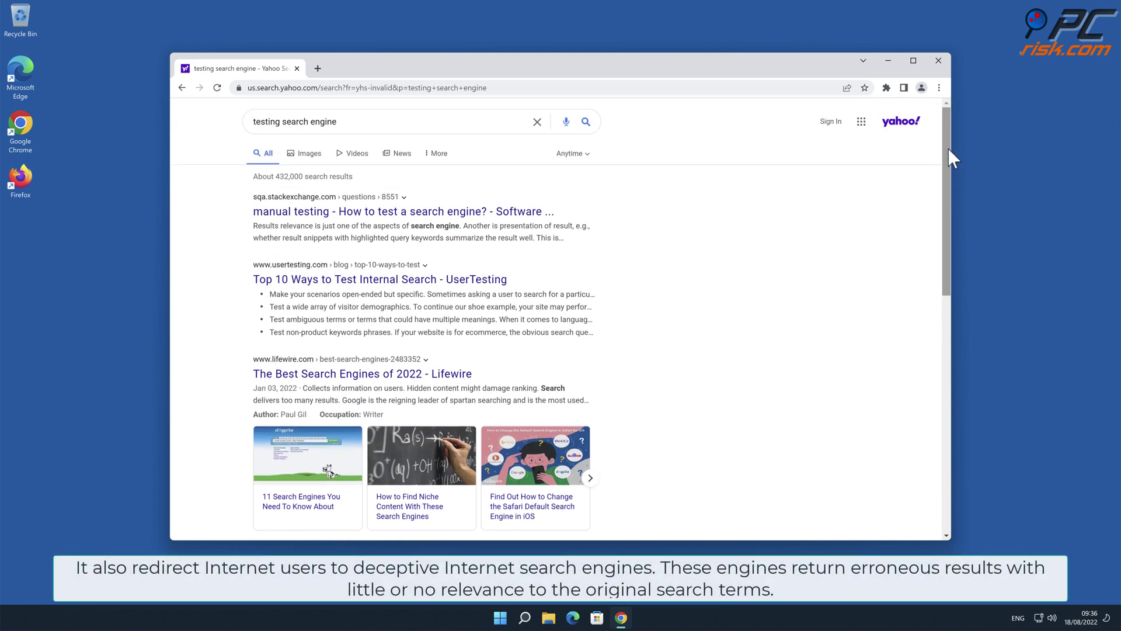
# Open Chrome's Extensions page to view the installed Speed Dial extension
pyautogui.click(939, 88)
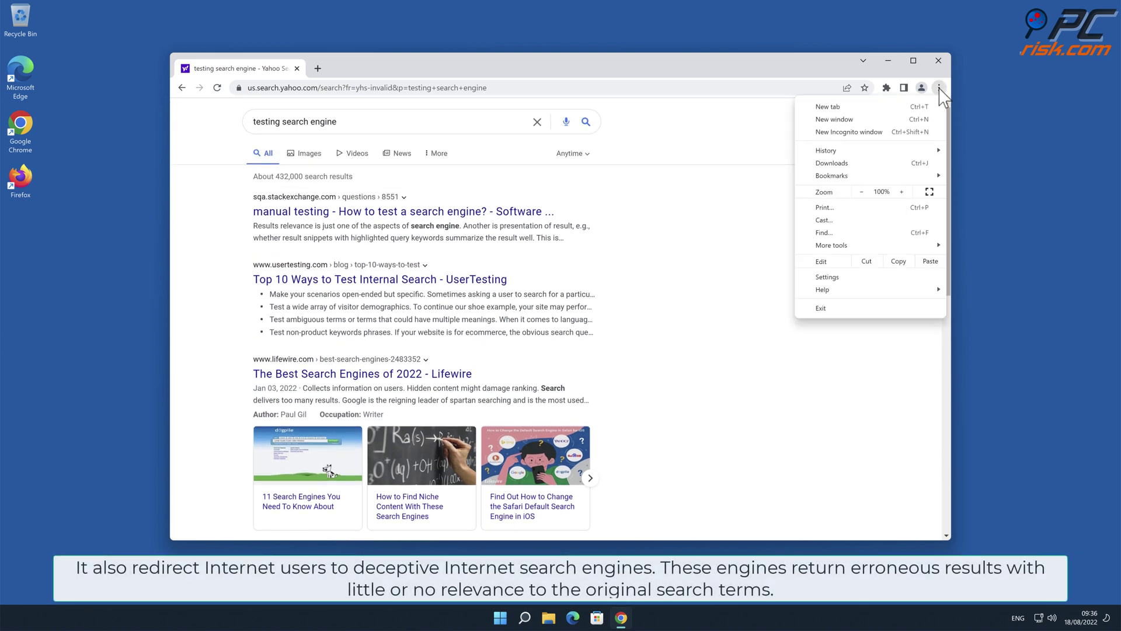
pyautogui.moveTo(885, 245)
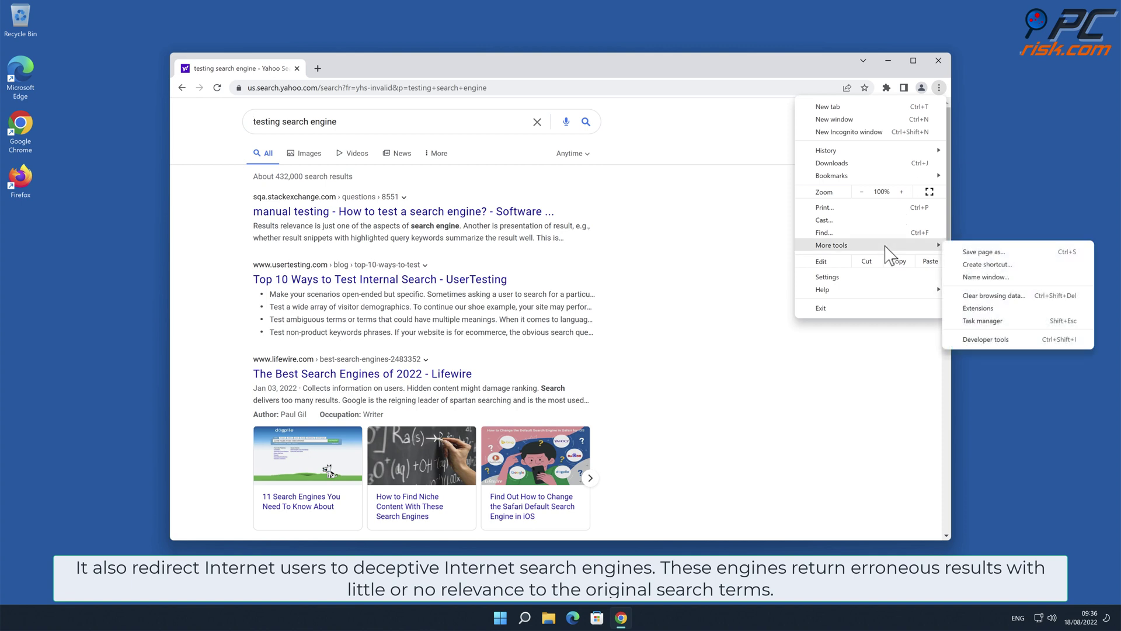
pyautogui.click(981, 308)
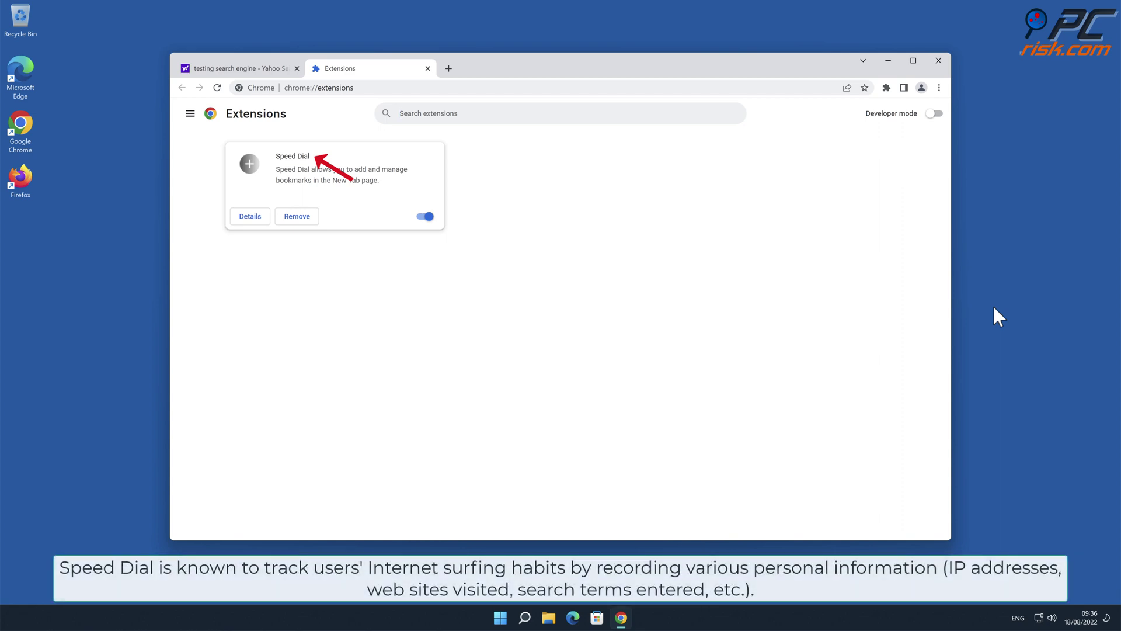
# Review the Manage search engines list with Speed Dial as default, then close Chrome
pyautogui.click(939, 88)
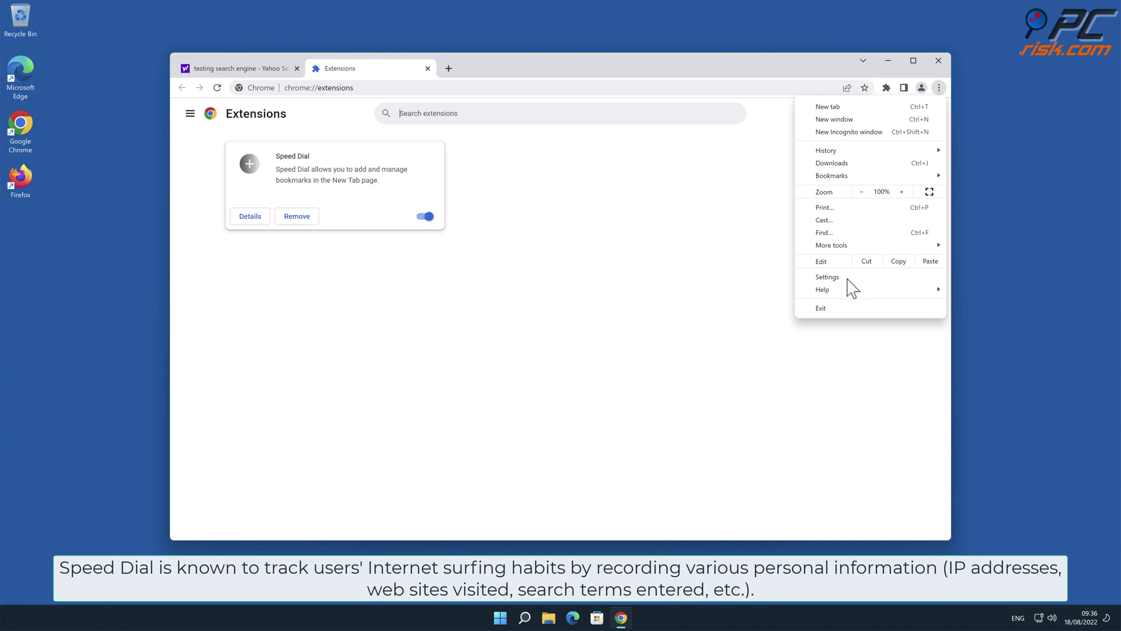
pyautogui.click(847, 278)
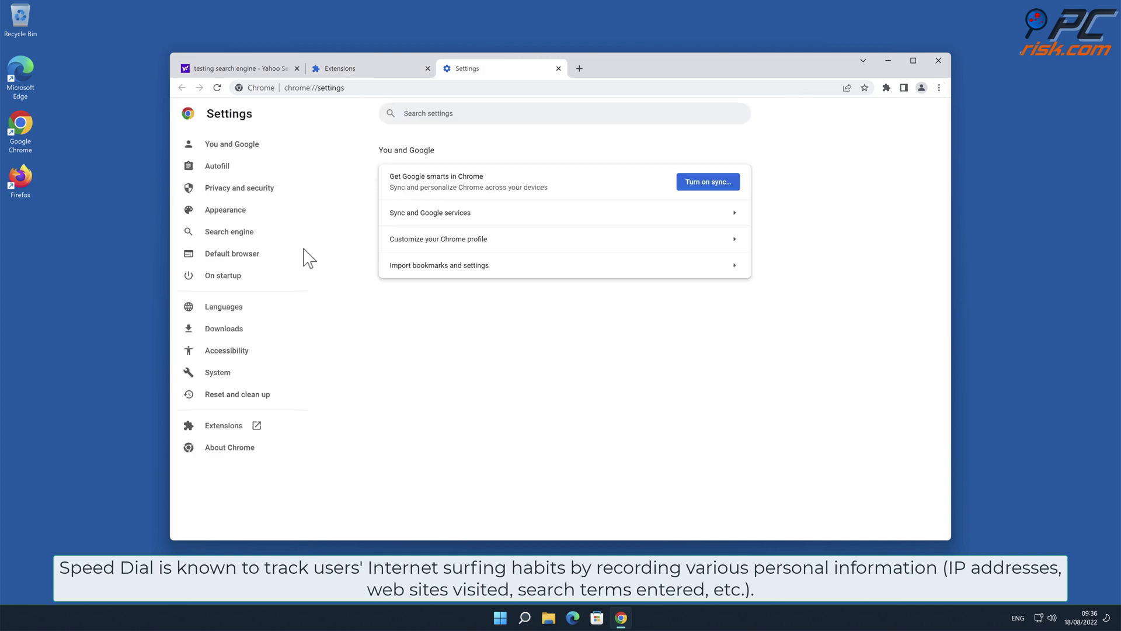
pyautogui.click(250, 236)
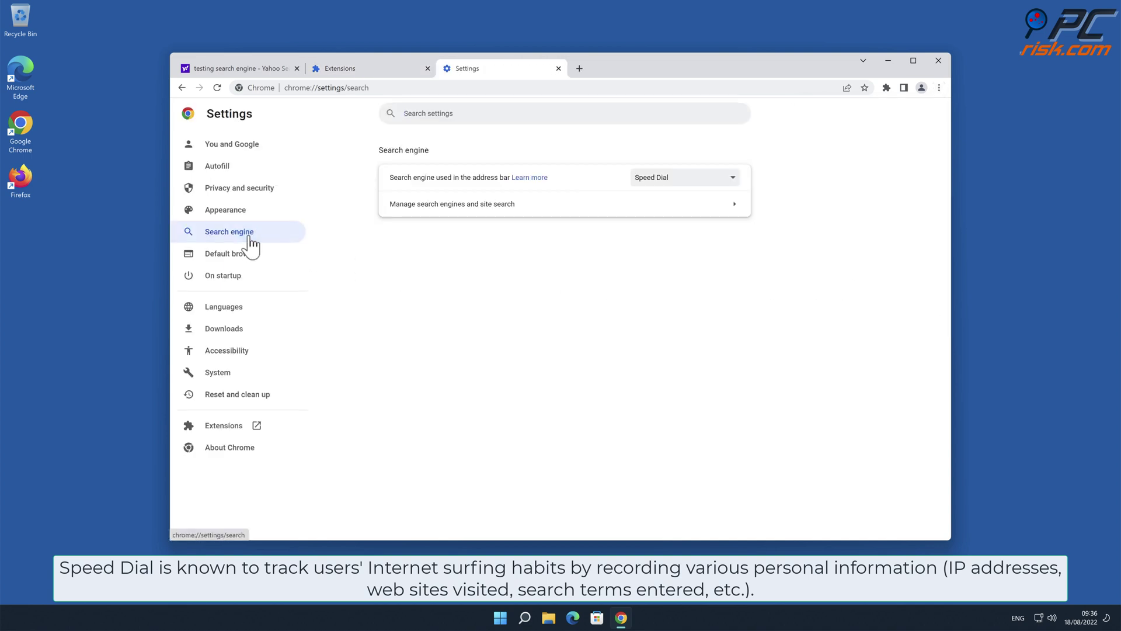
pyautogui.click(735, 205)
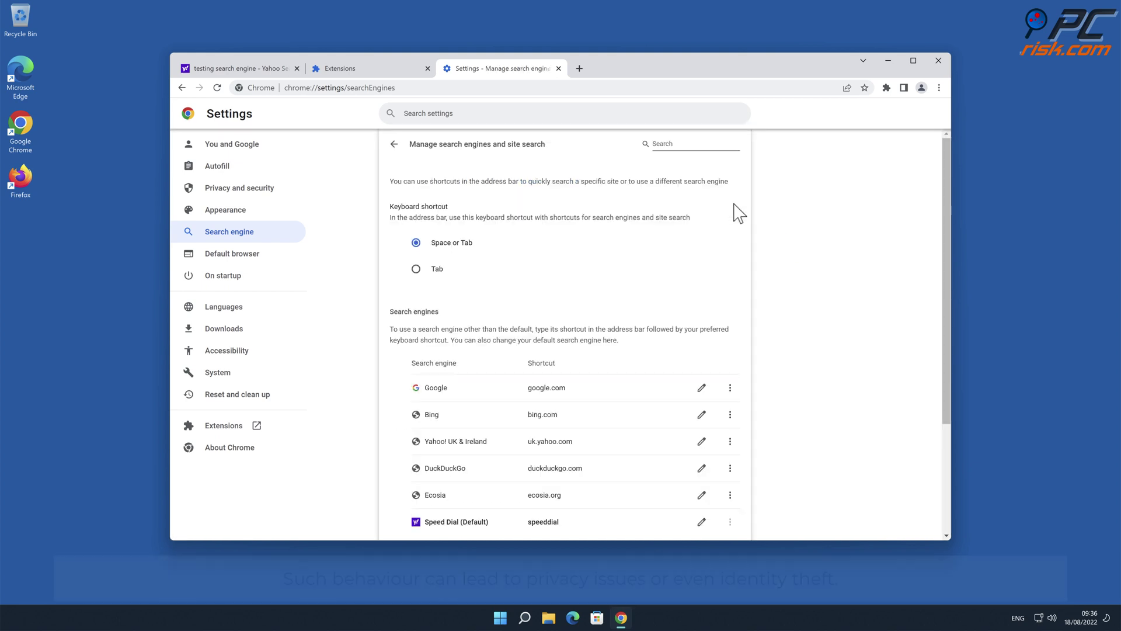
pyautogui.moveTo(943, 196); pyautogui.dragTo(938, 306)
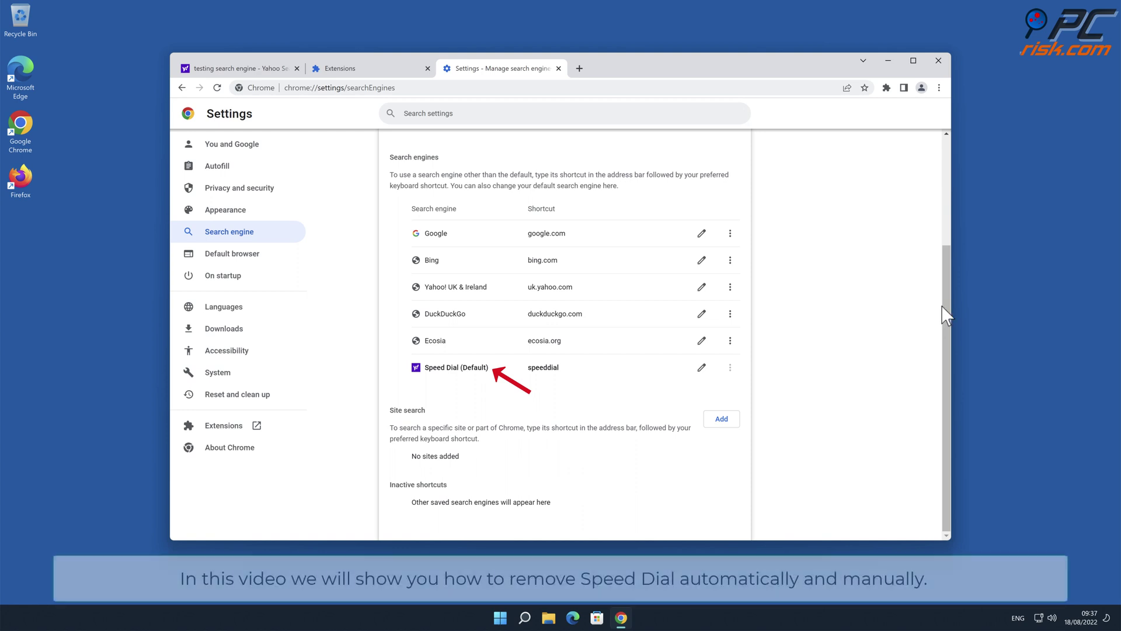
pyautogui.click(942, 63)
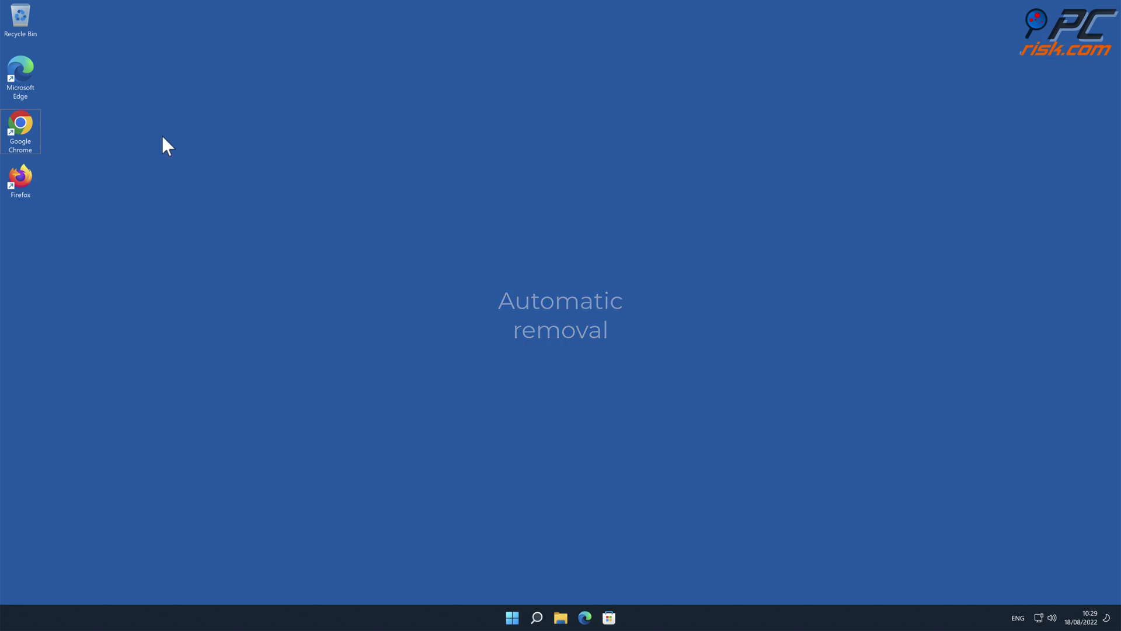
pyautogui.doubleClick(21, 123)
pyautogui.click(333, 89)
pyautogui.write('www.')
pyautogui.write('combocle')
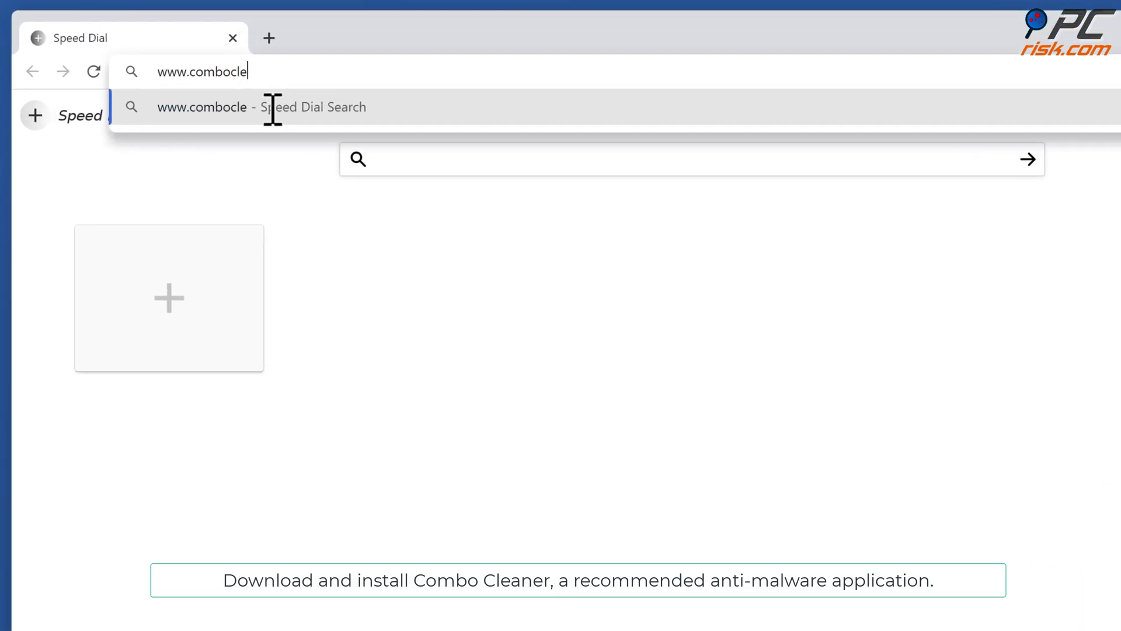
pyautogui.write('aner.com')
pyautogui.press('Return')
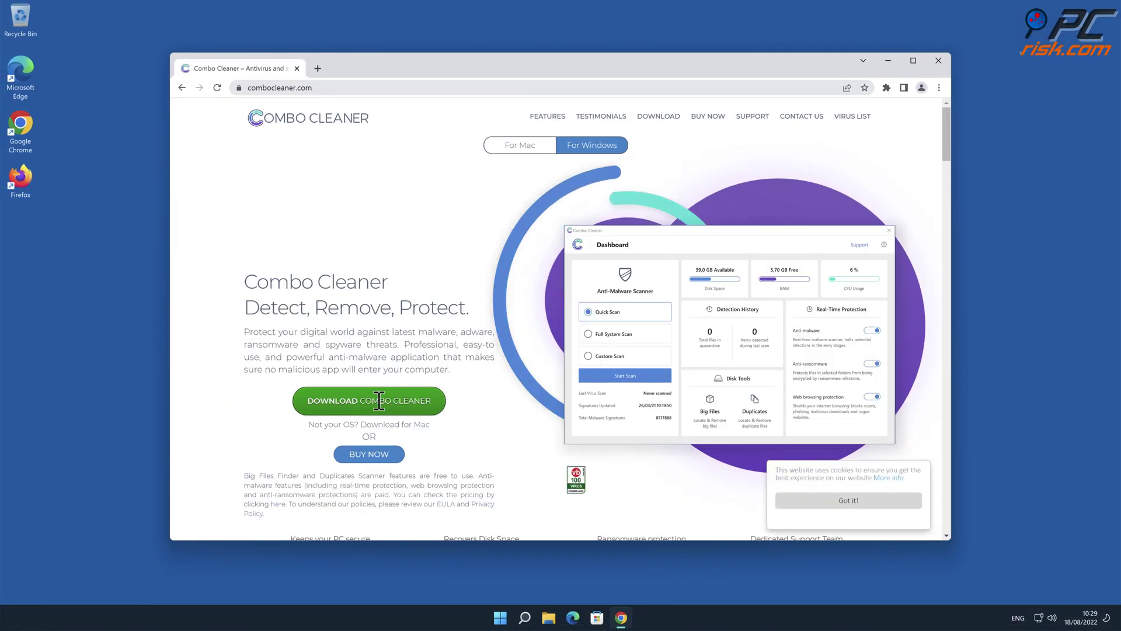
pyautogui.click(379, 402)
# Run CCSetup.exe, allow it in UAC, and complete the installation wizard
pyautogui.click(255, 514)
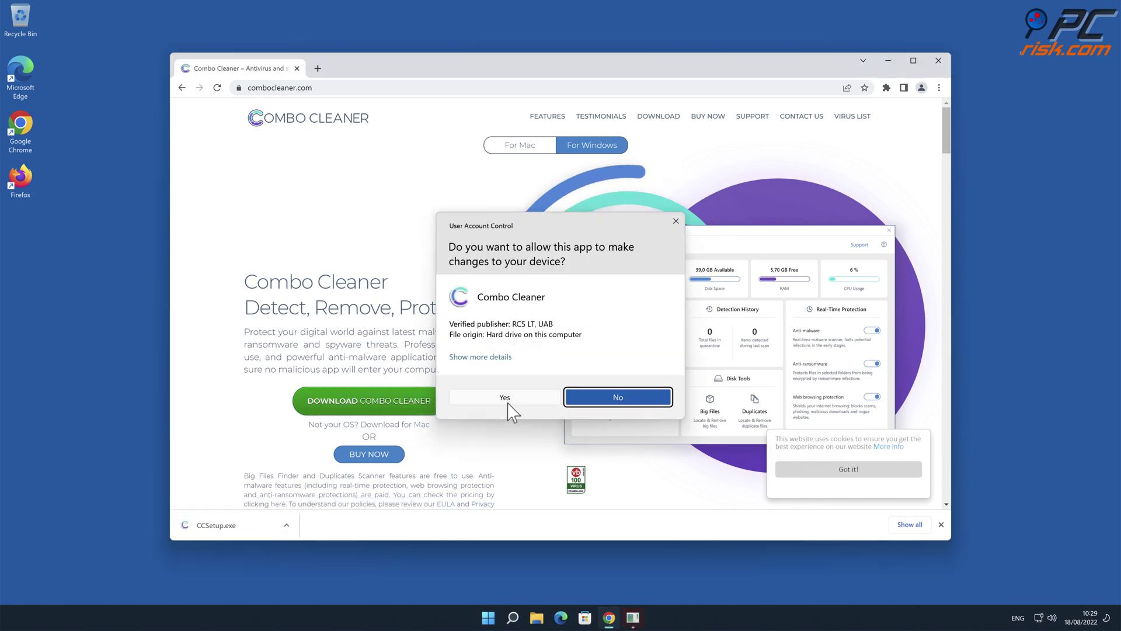
pyautogui.click(505, 398)
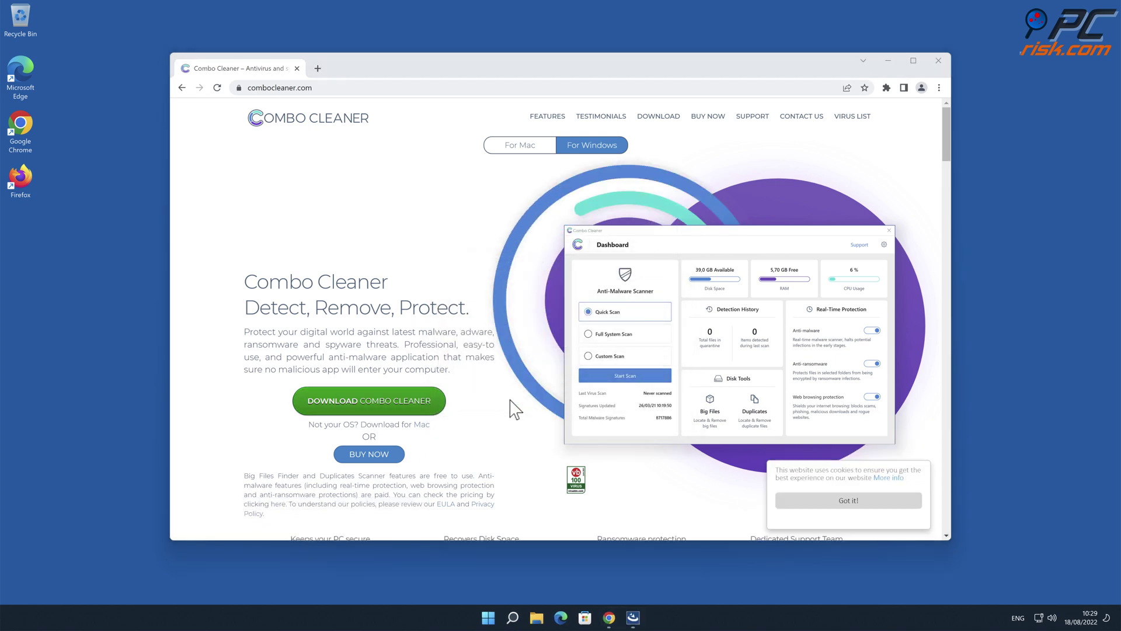
pyautogui.click(635, 440)
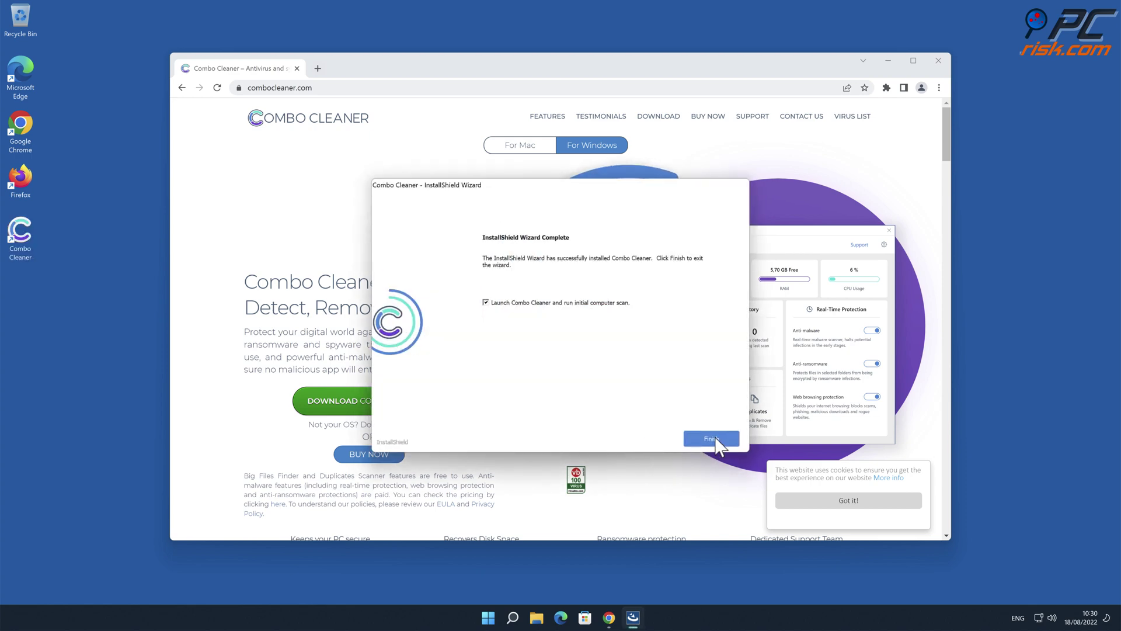
pyautogui.click(714, 438)
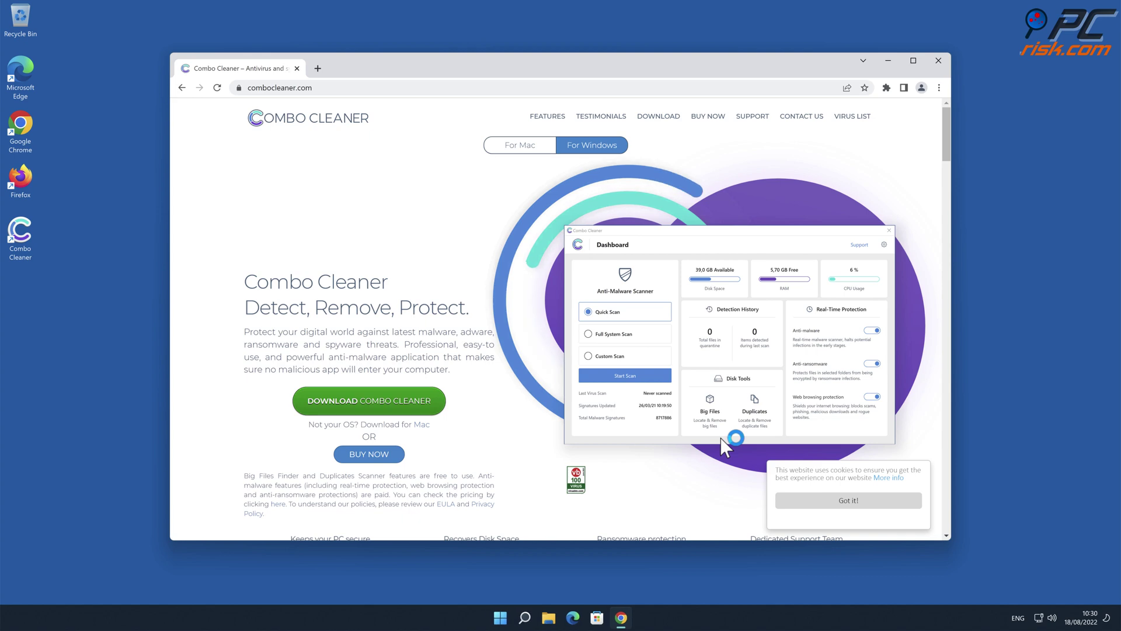
# Close Chrome, then quarantine the Speed Dial Unwanted Extension in Combo Cleaner, skipping activation
pyautogui.click(939, 61)
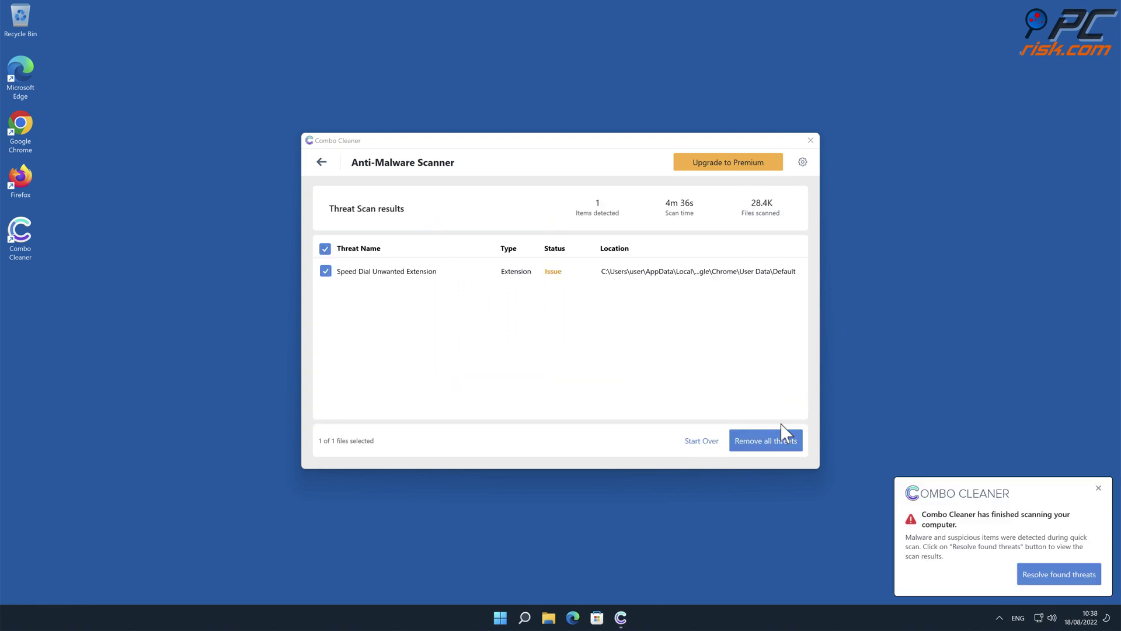
pyautogui.click(769, 444)
pyautogui.click(416, 422)
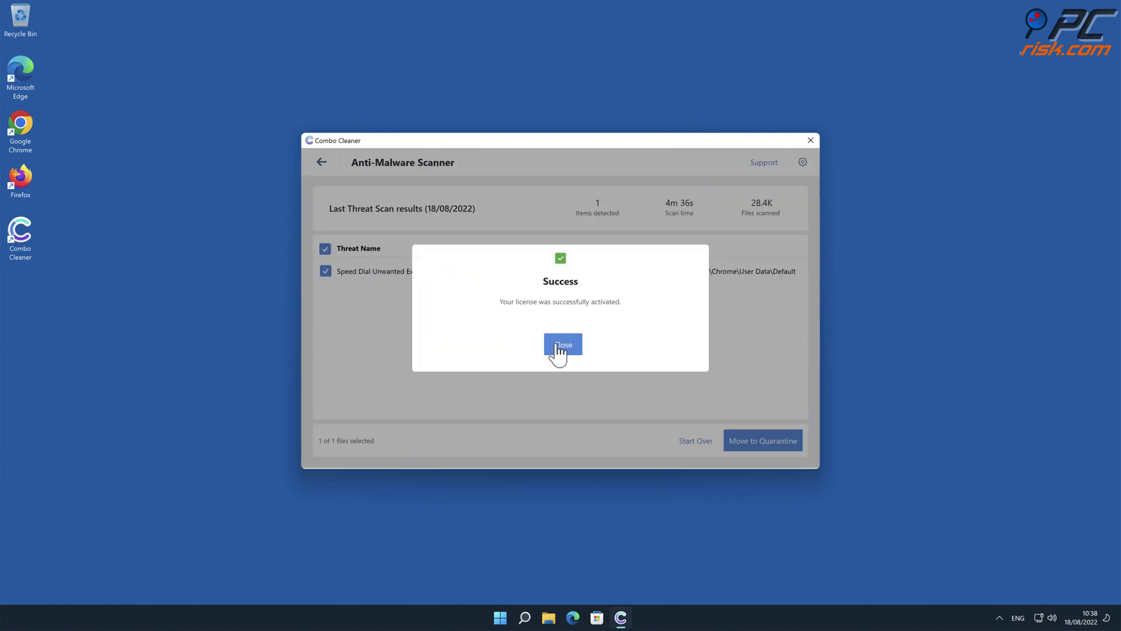
pyautogui.click(562, 344)
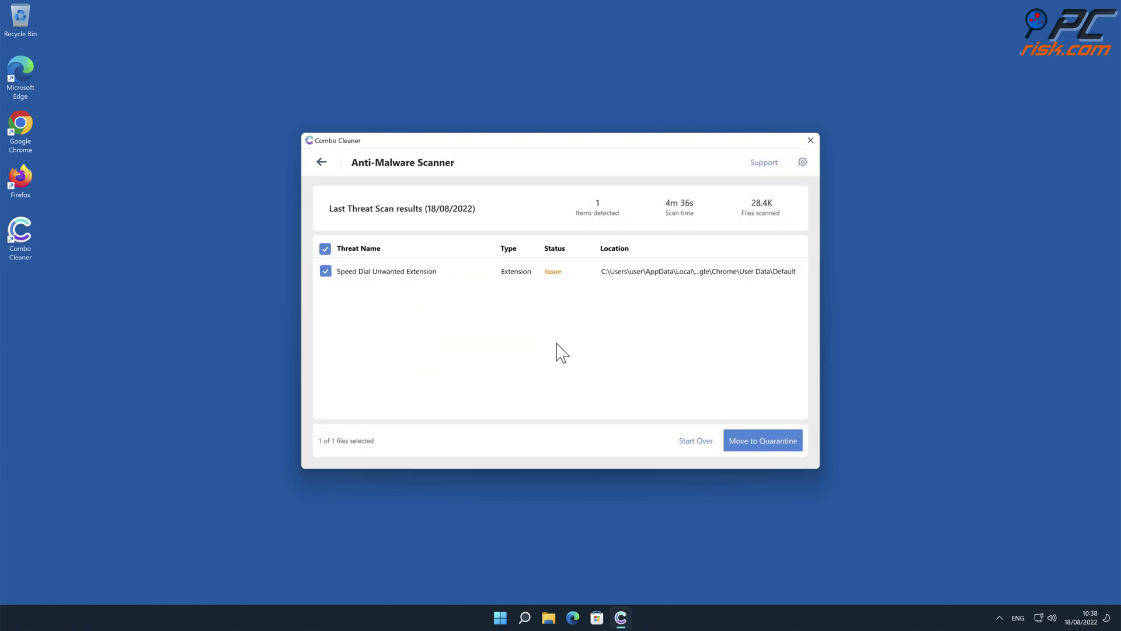
pyautogui.click(767, 440)
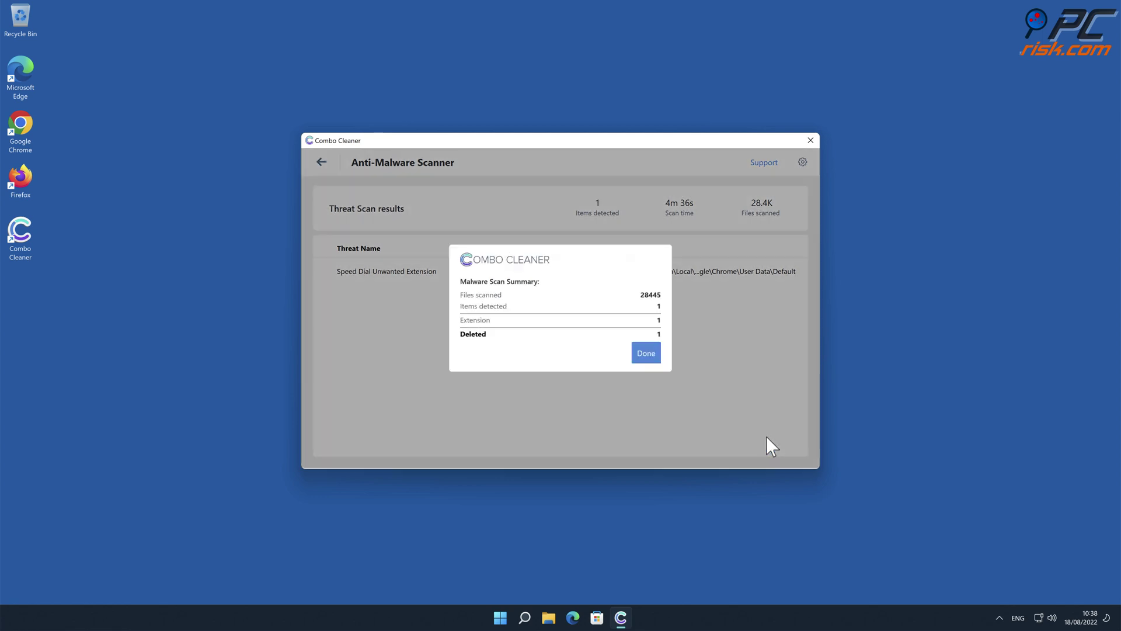
pyautogui.click(647, 354)
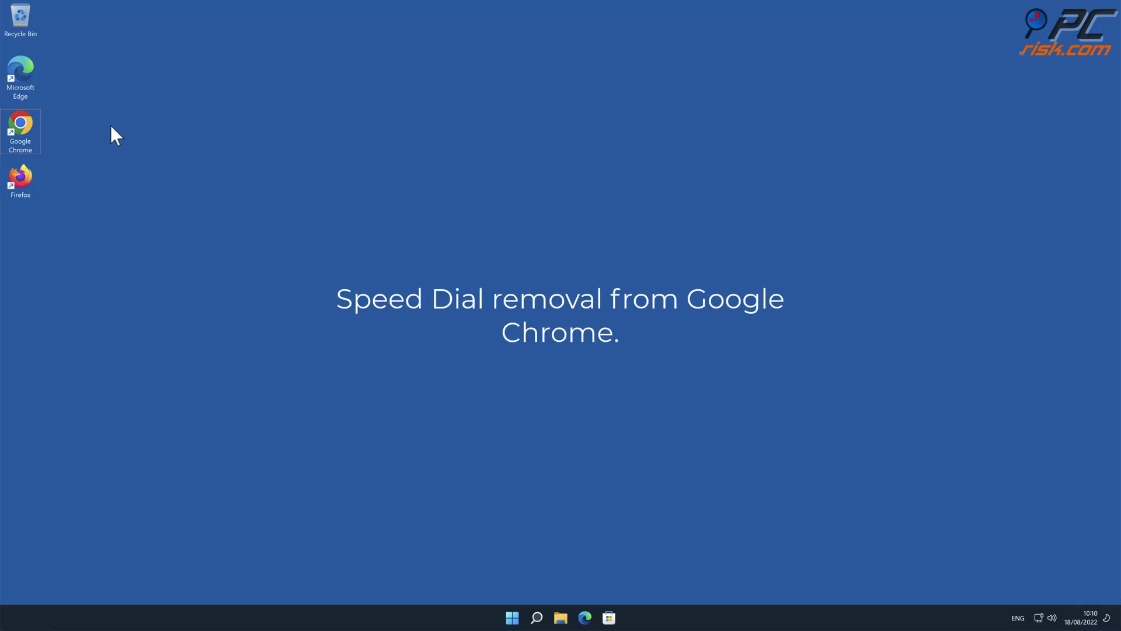
# Reopen Chrome and remove the Speed Dial extension from the Extensions page, confirming the popup
pyautogui.doubleClick(19, 125)
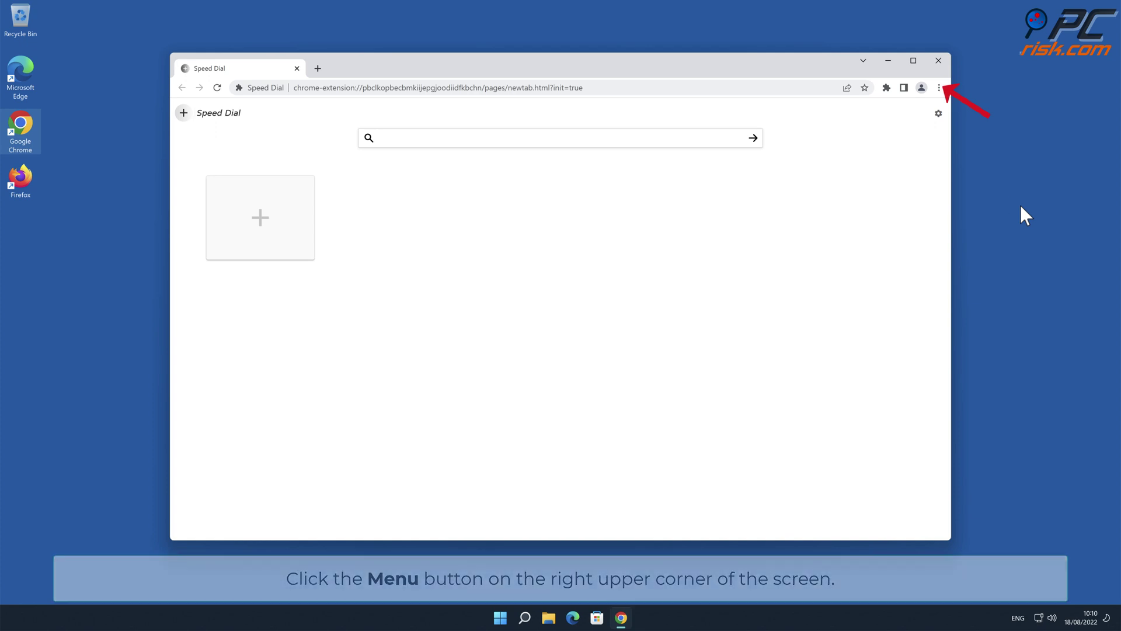
pyautogui.click(940, 88)
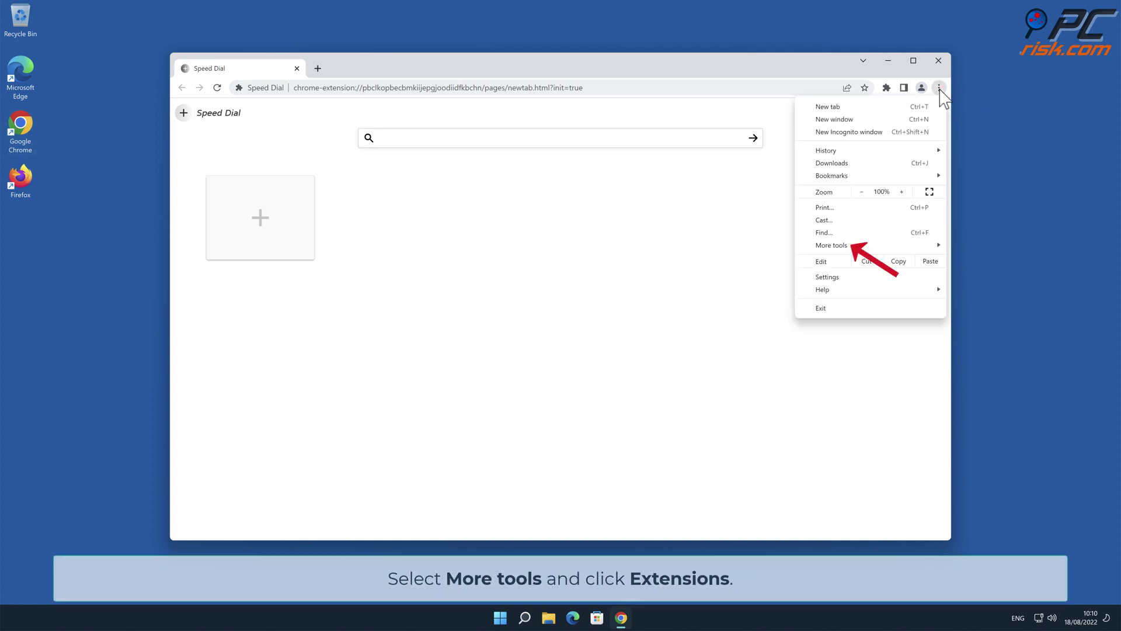
pyautogui.moveTo(880, 241)
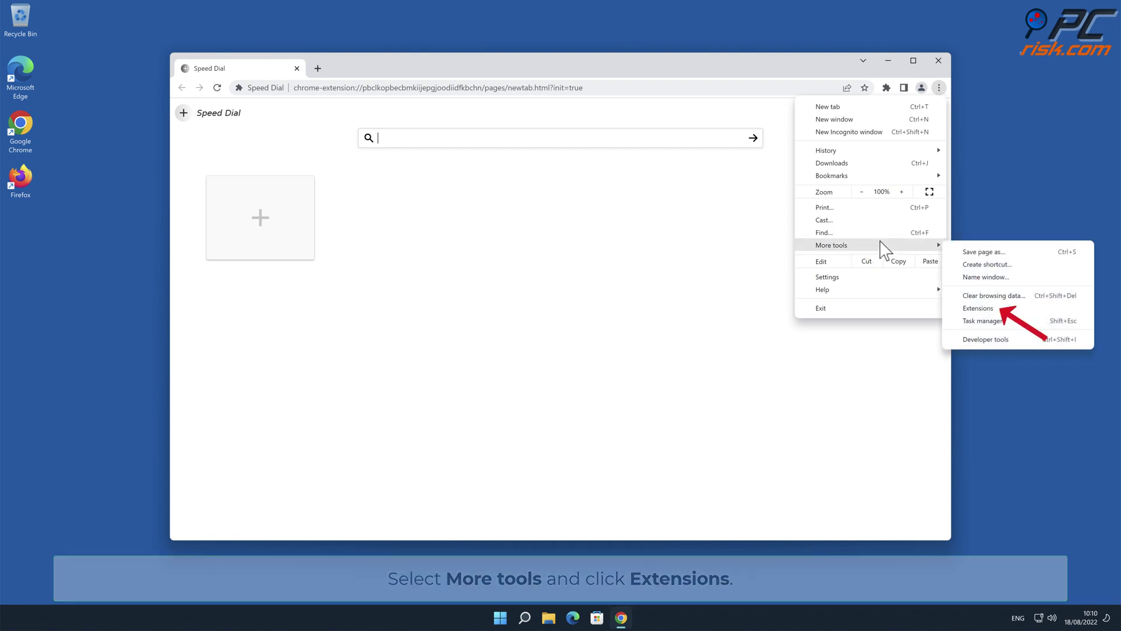
pyautogui.click(991, 309)
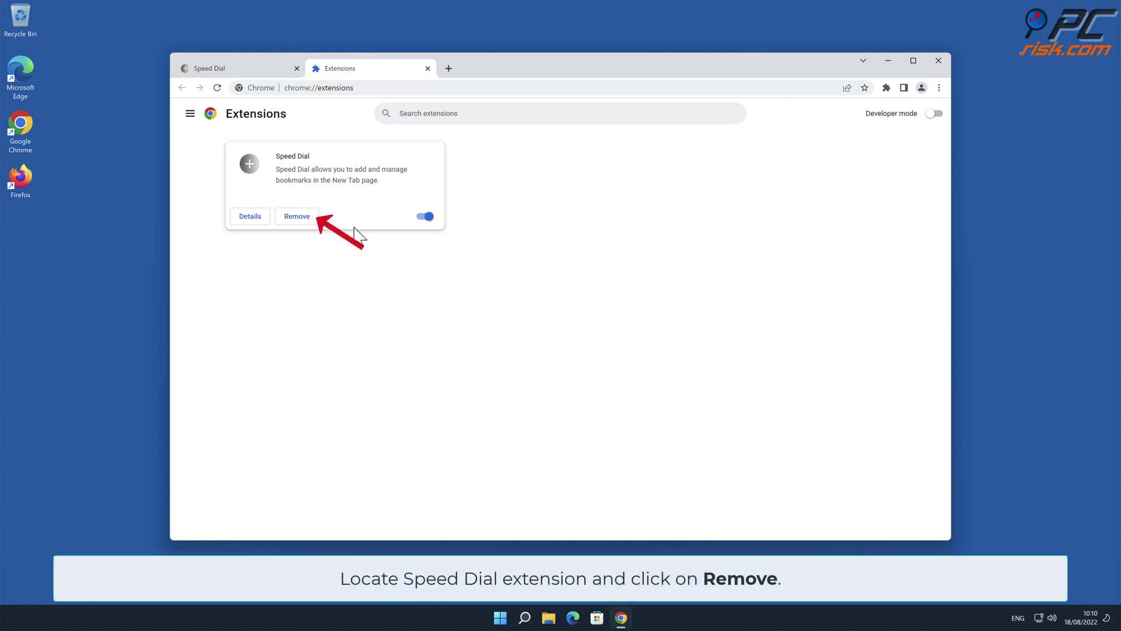
pyautogui.click(310, 219)
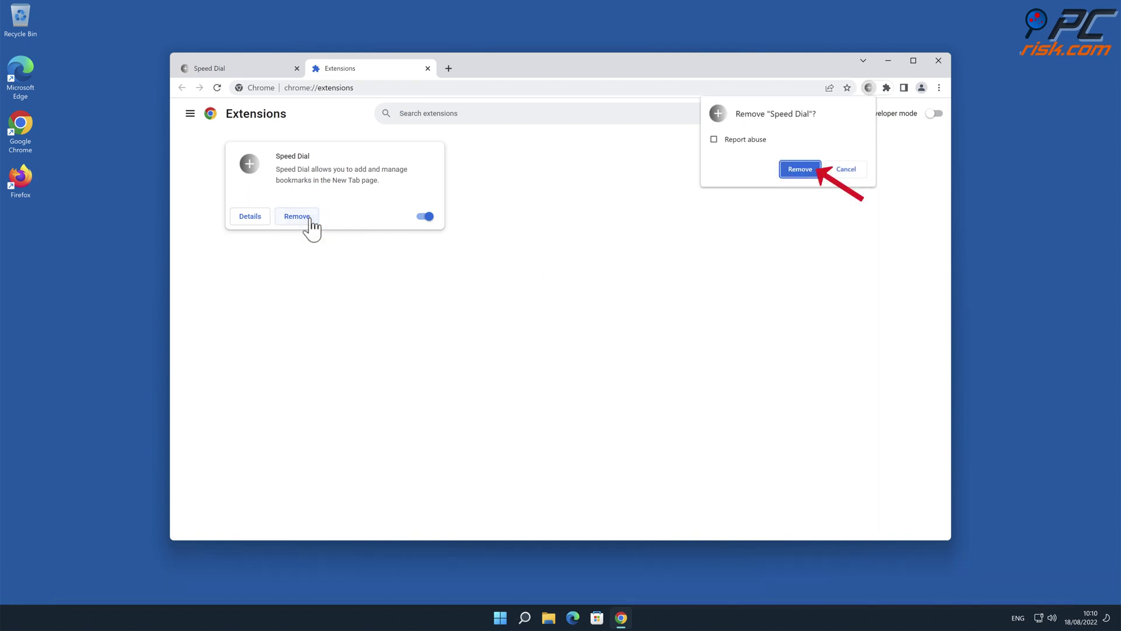
pyautogui.click(812, 172)
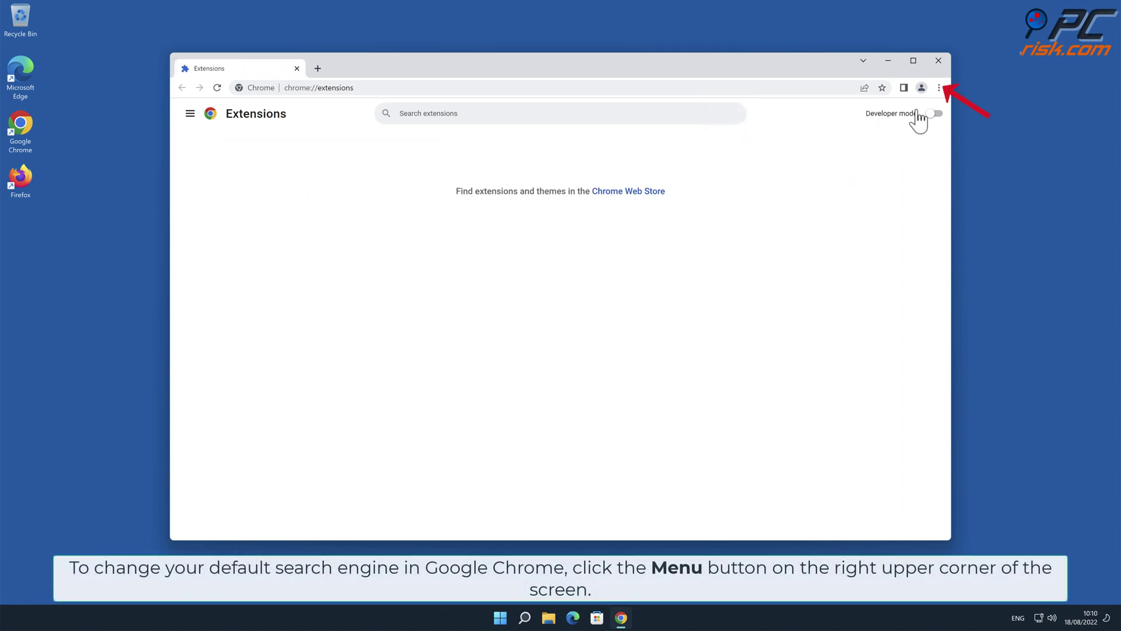
# Go to Chrome Settings > Search engine > Manage search engines and site search
pyautogui.click(938, 88)
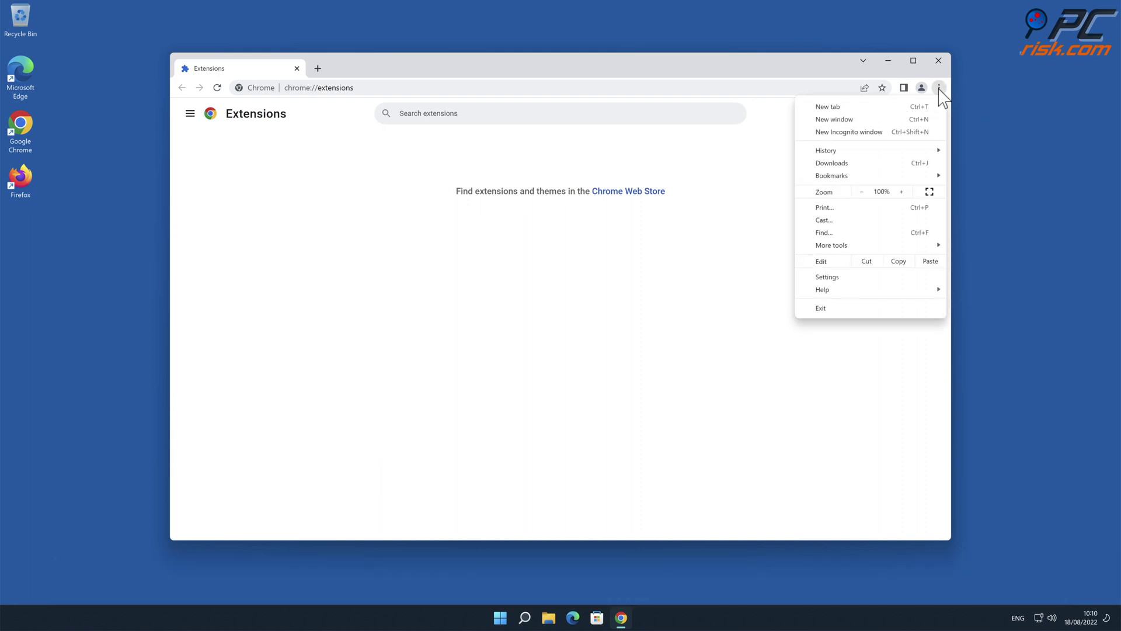
pyautogui.click(861, 276)
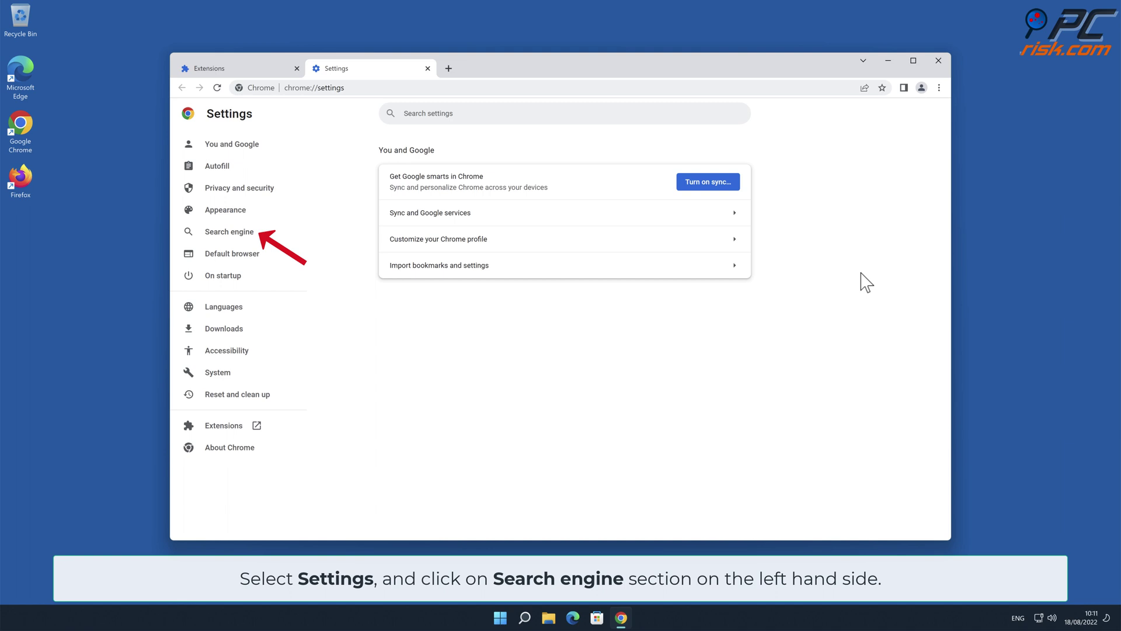
pyautogui.click(232, 232)
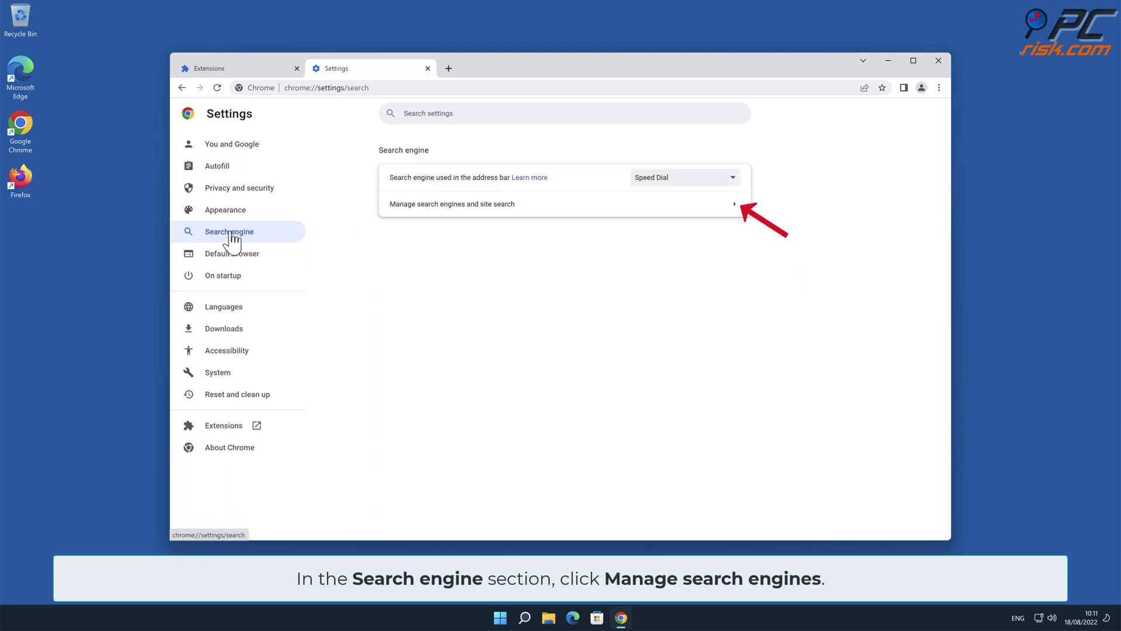
pyautogui.click(737, 206)
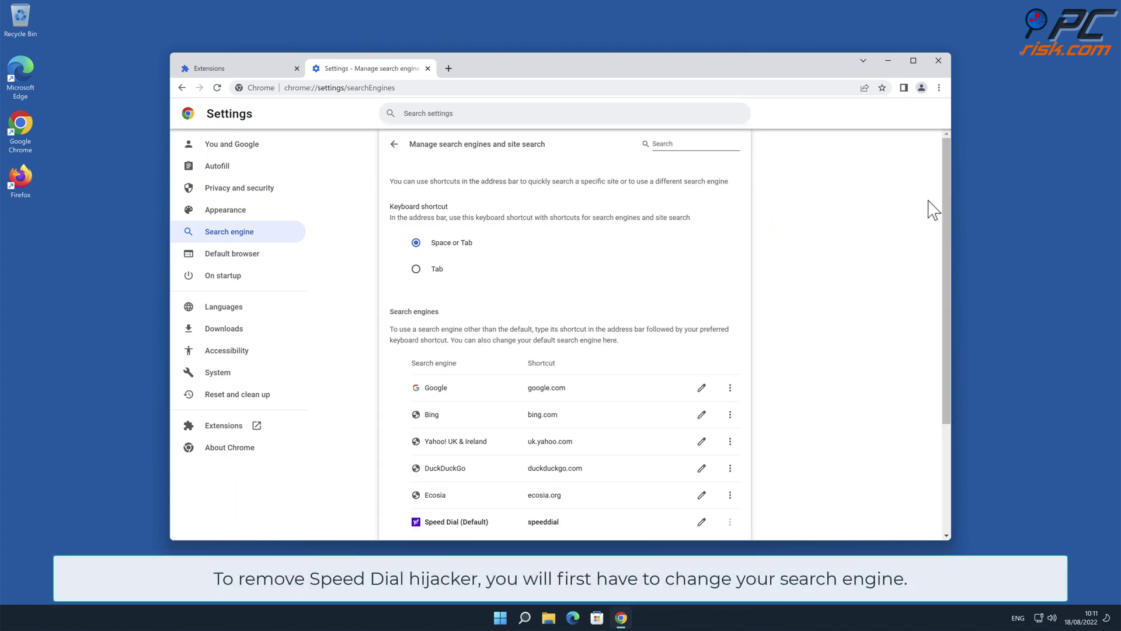
# Make Google the default search engine and delete the Speed Dial site search entry
pyautogui.moveTo(945, 194); pyautogui.dragTo(947, 321)
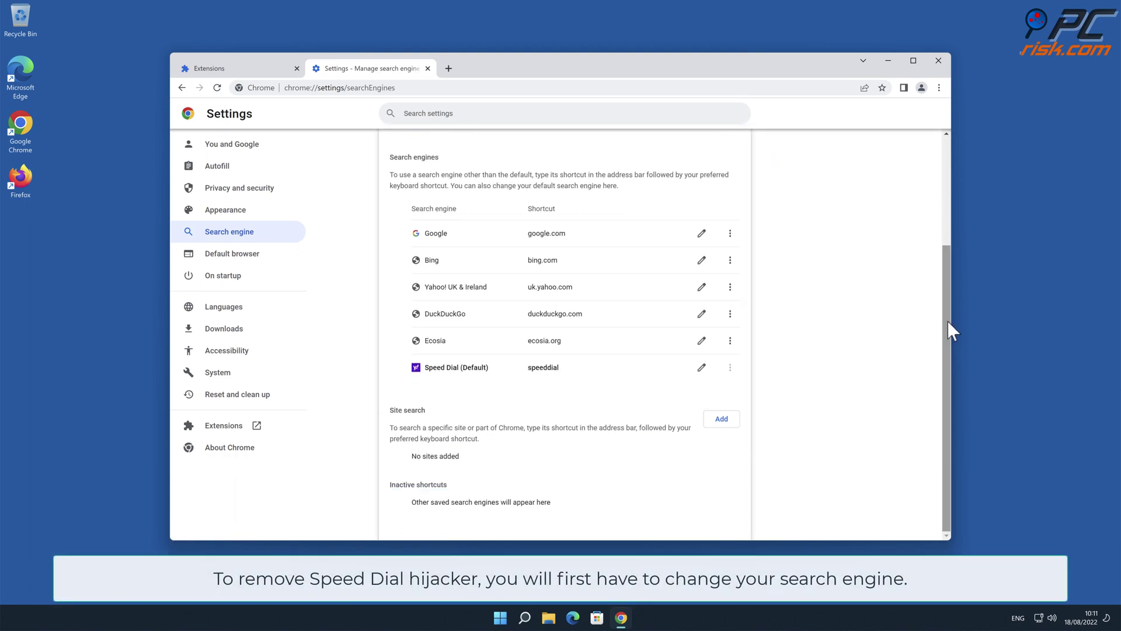
pyautogui.doubleClick(730, 368)
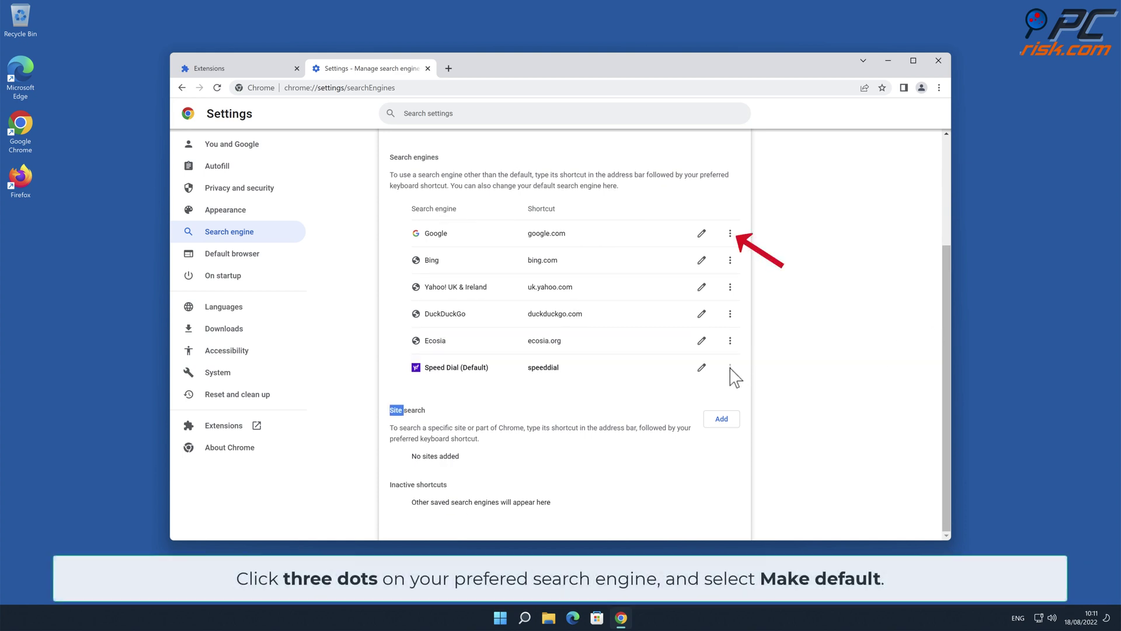
pyautogui.click(731, 234)
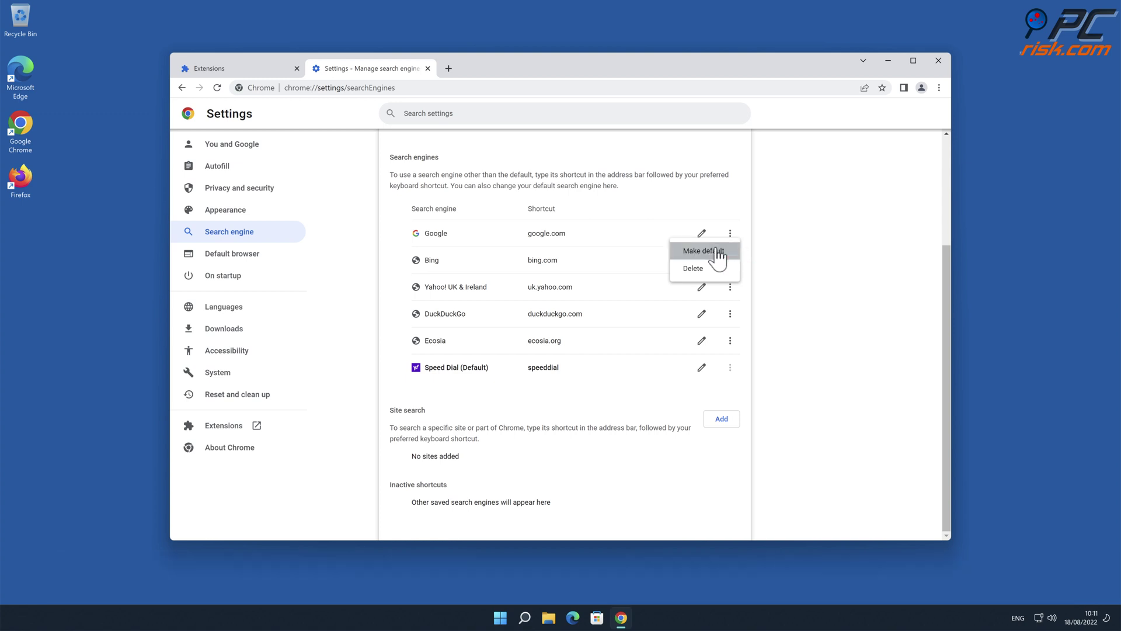
pyautogui.click(717, 251)
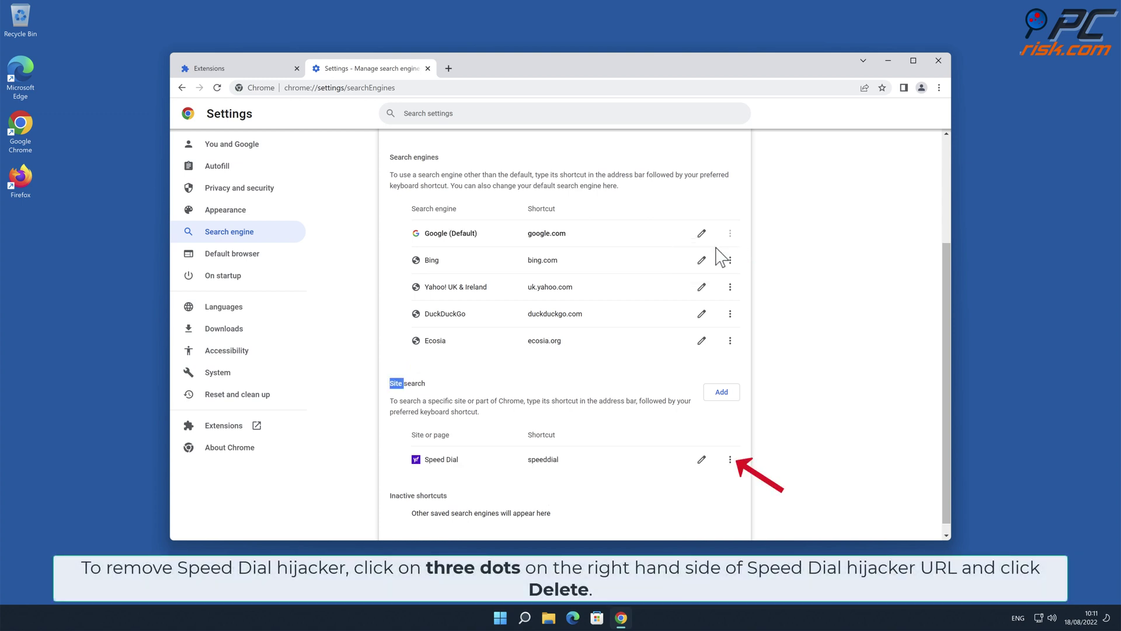
pyautogui.click(730, 460)
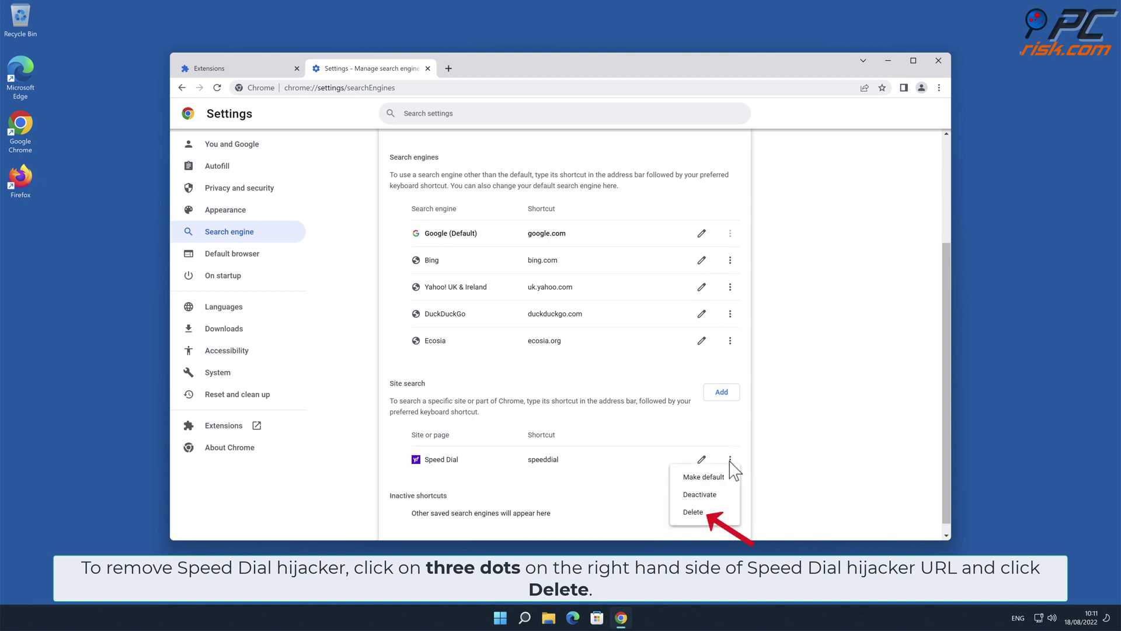
pyautogui.click(715, 513)
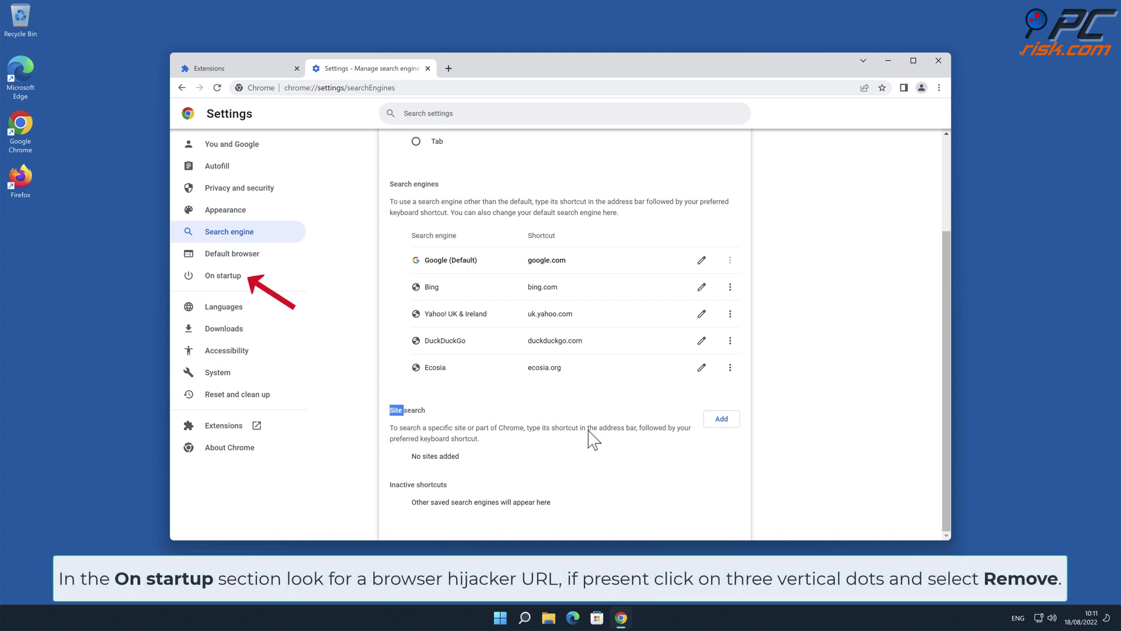
# Remove addonsearch.net from Chrome's On startup pages and close the browser
pyautogui.click(238, 286)
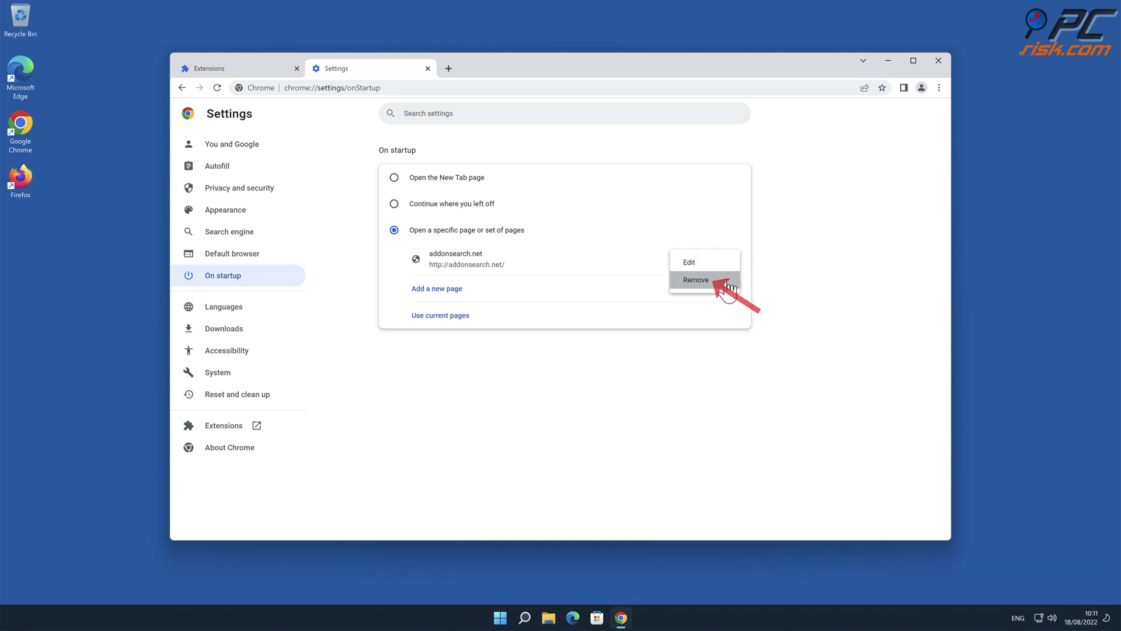
pyautogui.click(696, 279)
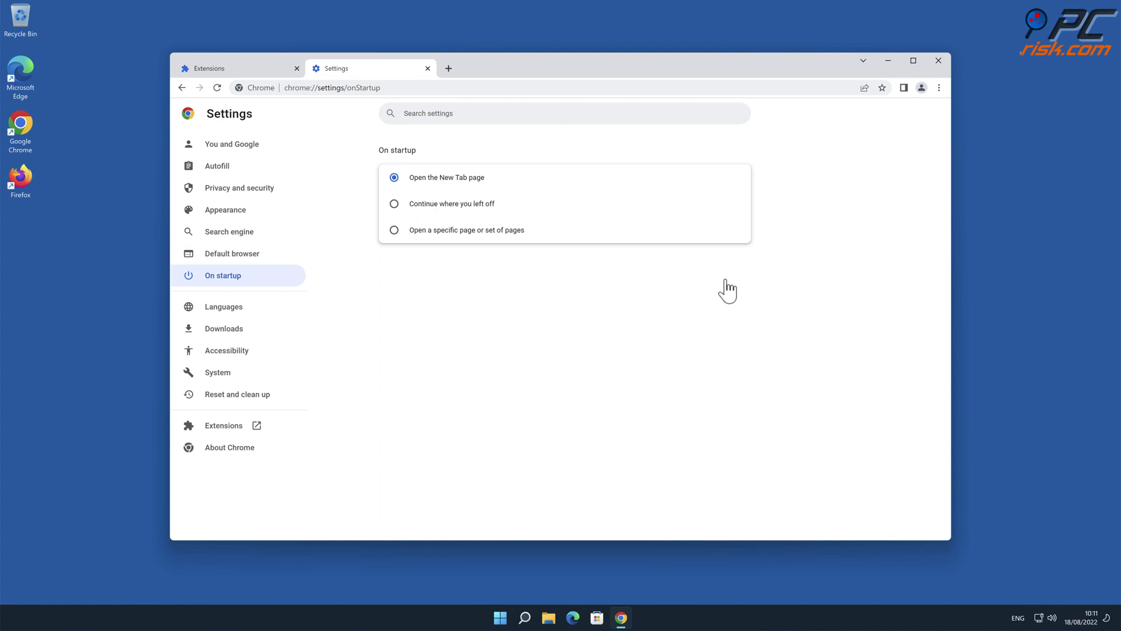
pyautogui.click(939, 61)
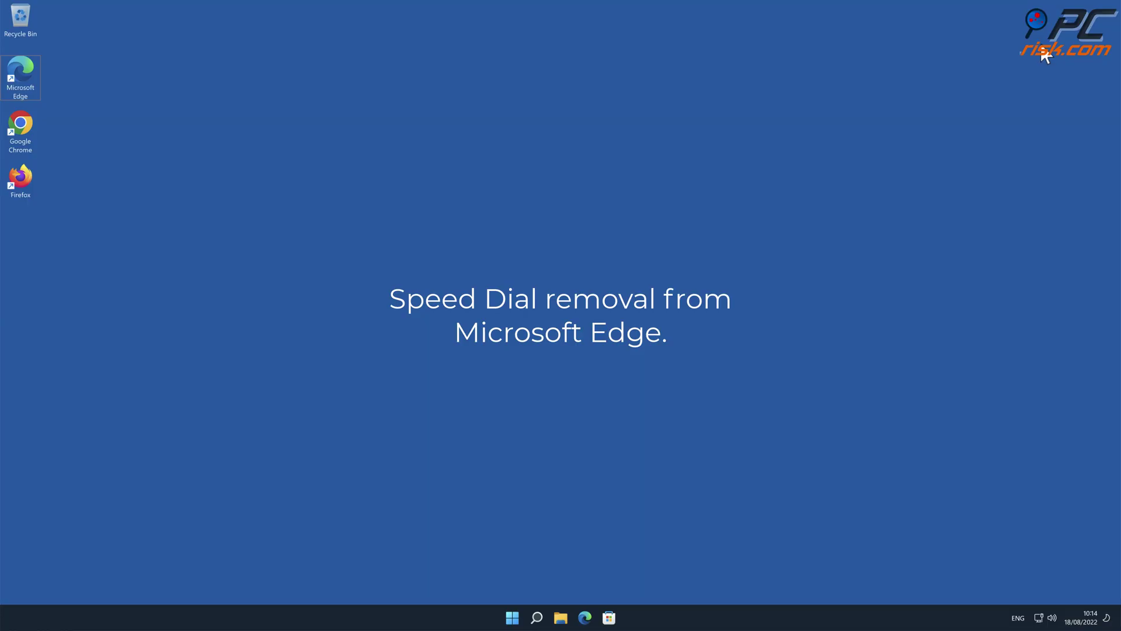
# Launch Edge, open Manage extensions, and remove Speed Dial, confirming the prompt
pyautogui.doubleClick(21, 74)
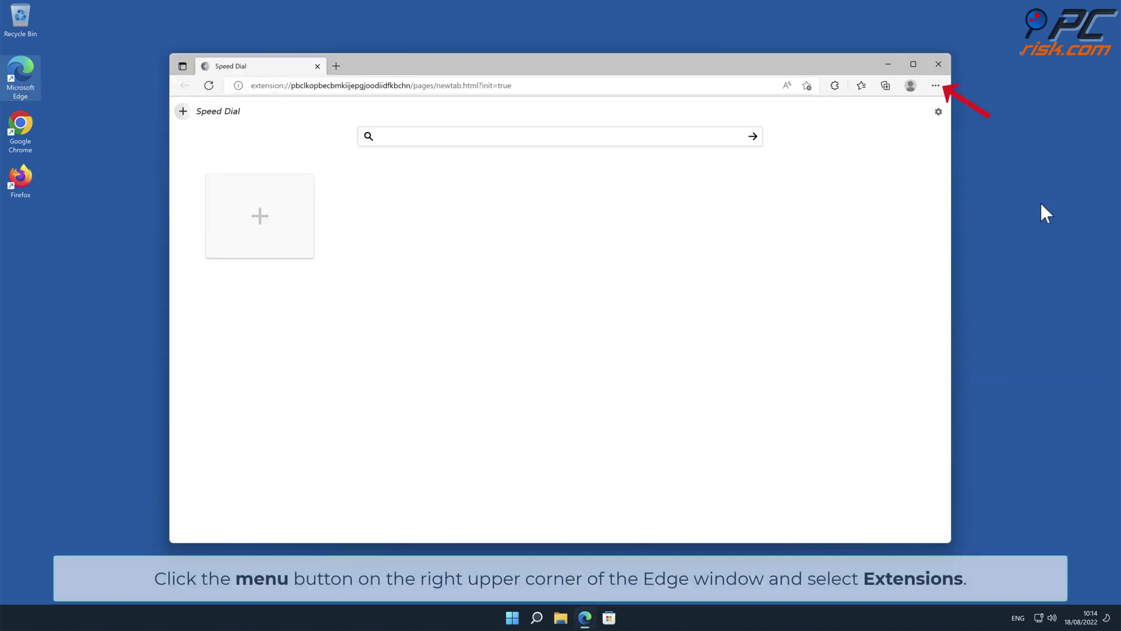
pyautogui.click(936, 87)
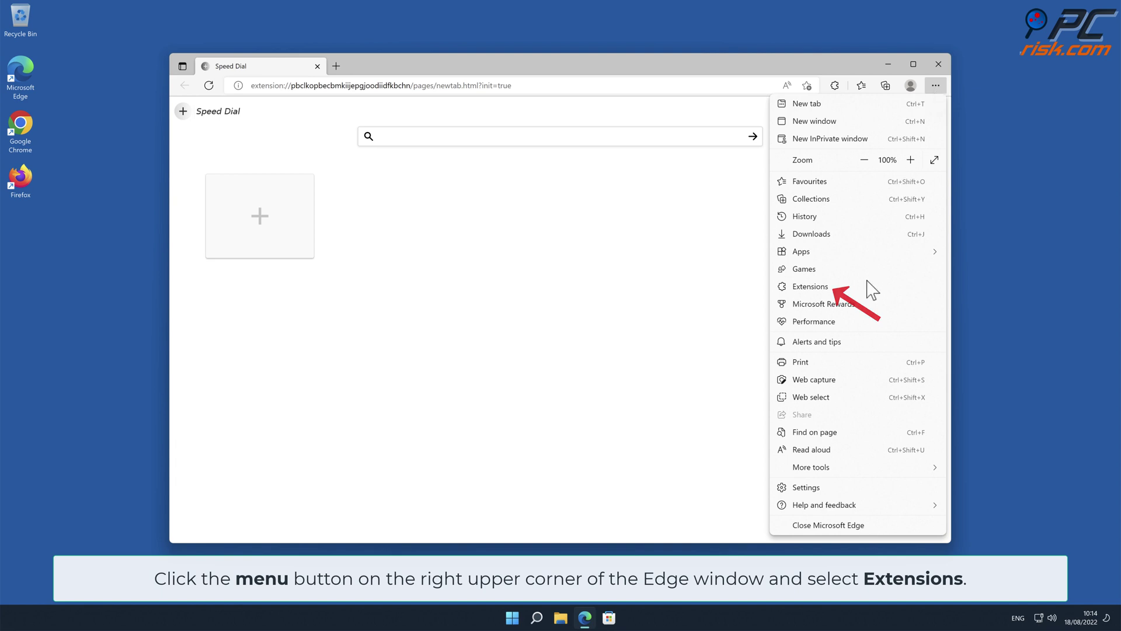
pyautogui.click(844, 288)
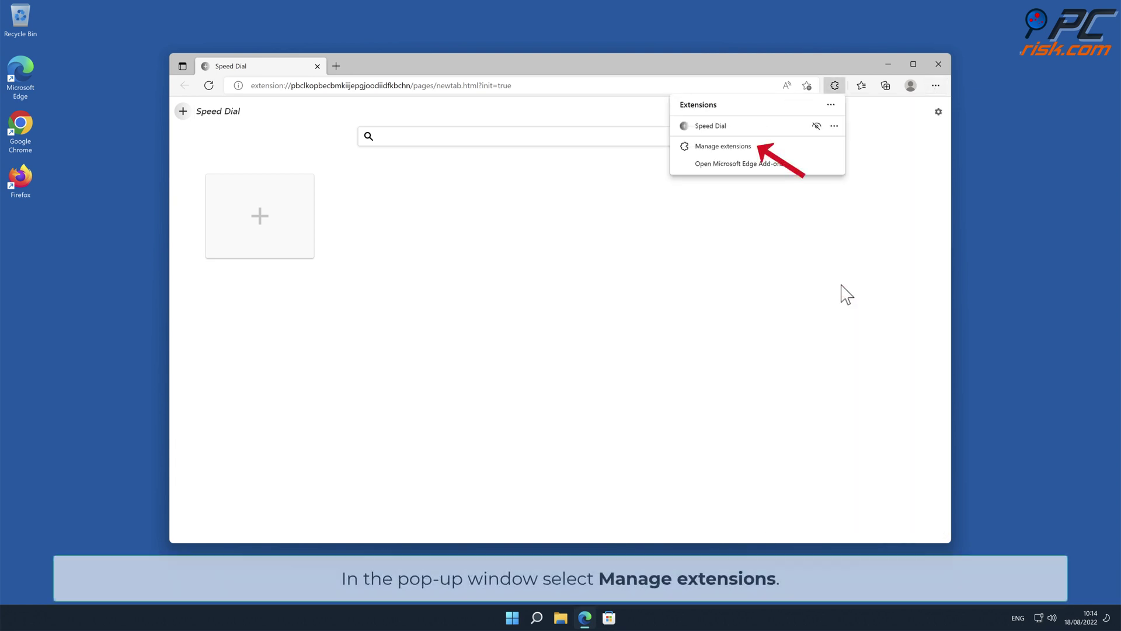
pyautogui.click(742, 148)
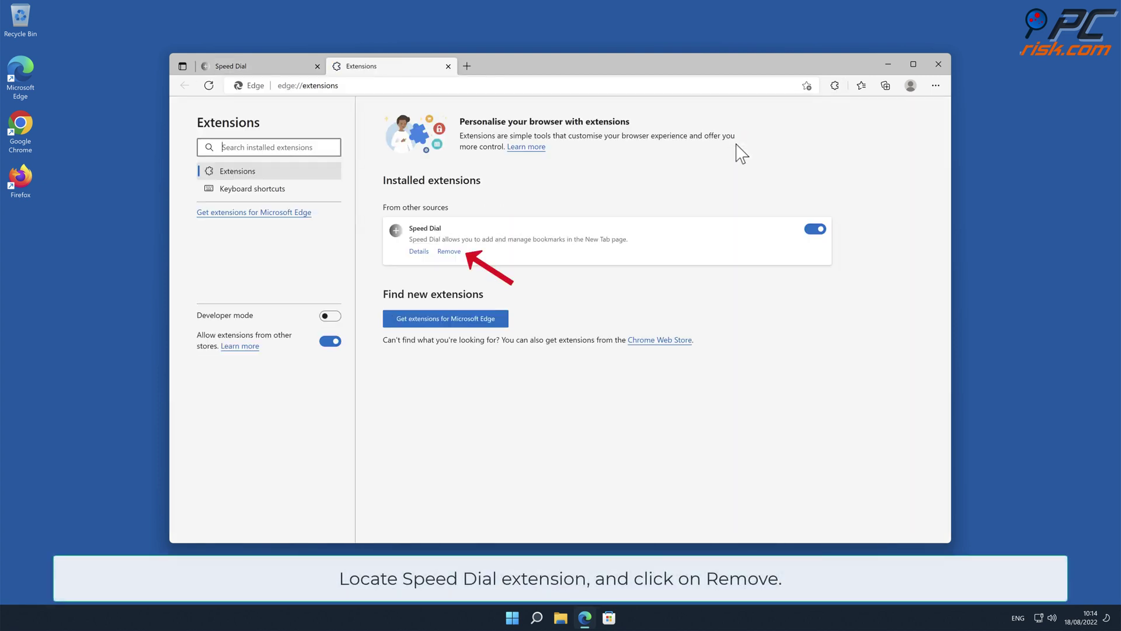
pyautogui.click(455, 252)
pyautogui.click(758, 165)
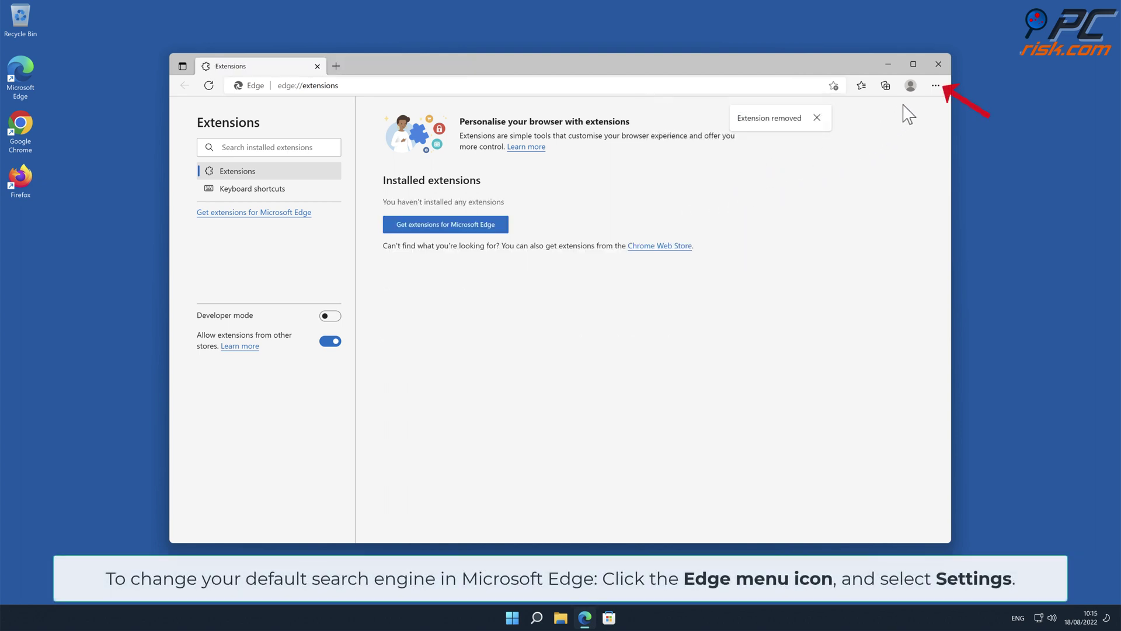
# Go to Edge Settings > Privacy, search, and services > Address bar and search > Manage search engines
pyautogui.click(937, 87)
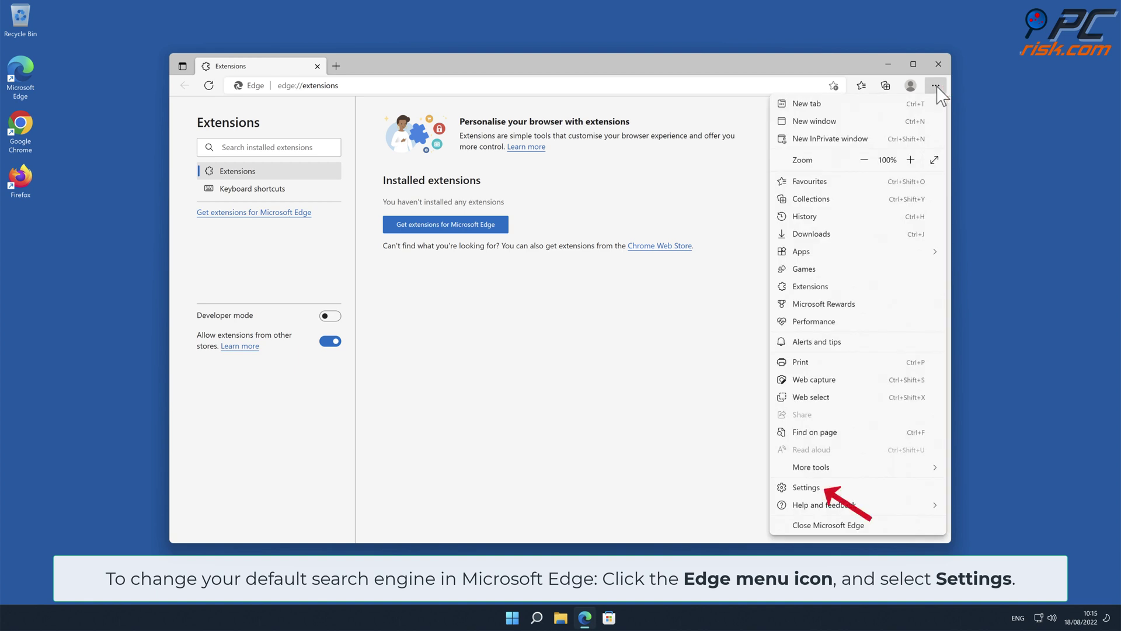
pyautogui.click(807, 488)
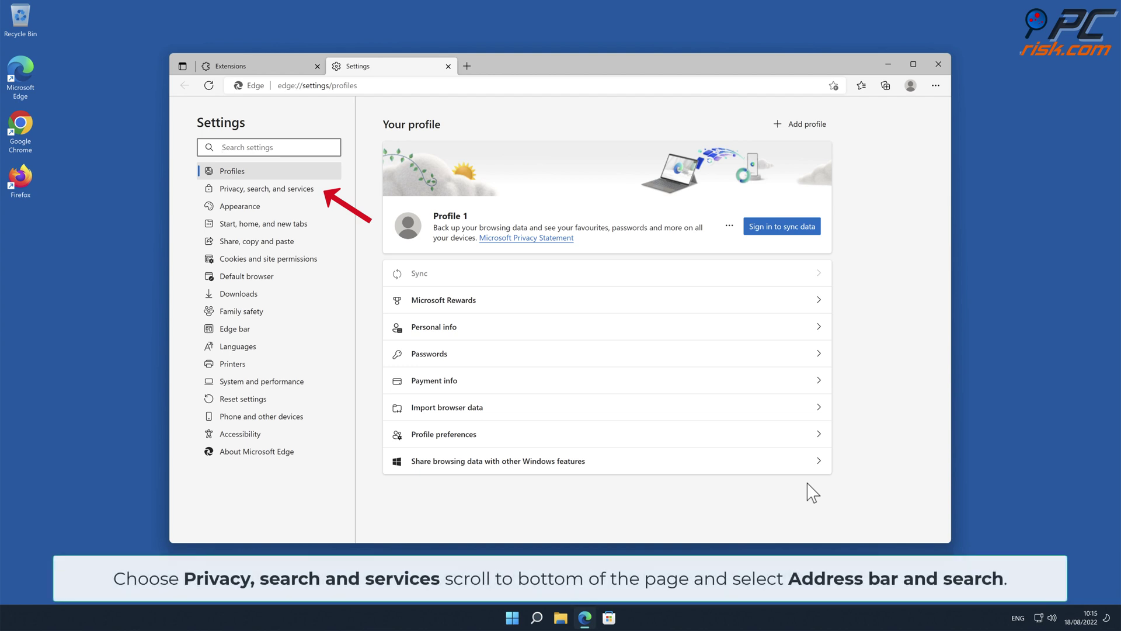
pyautogui.click(314, 195)
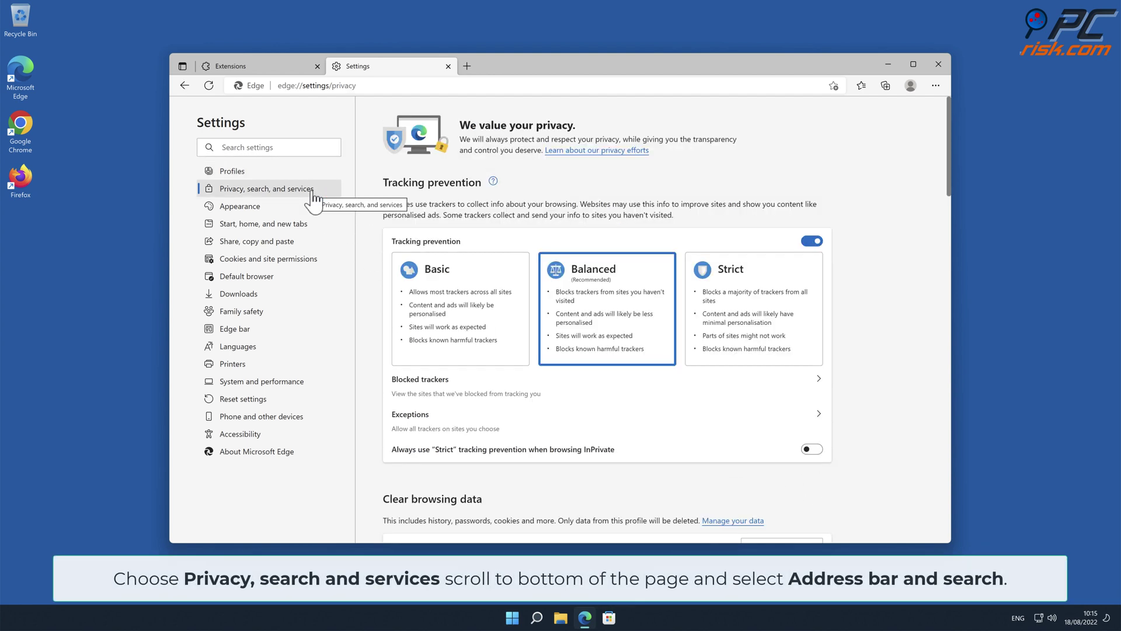
pyautogui.moveTo(951, 143); pyautogui.dragTo(949, 503)
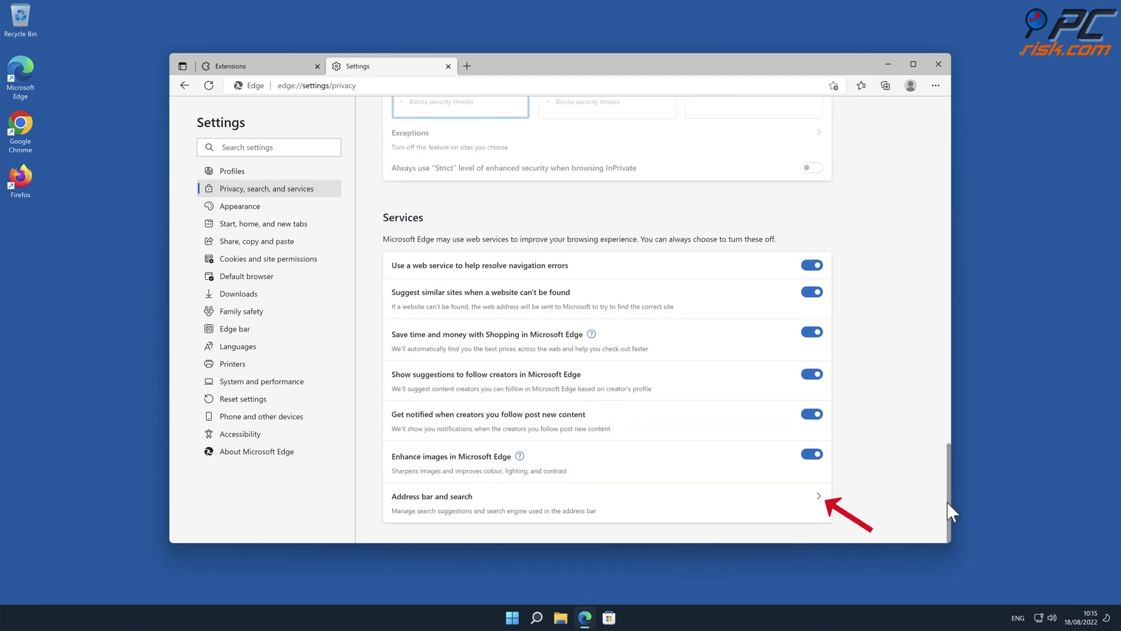
pyautogui.click(822, 501)
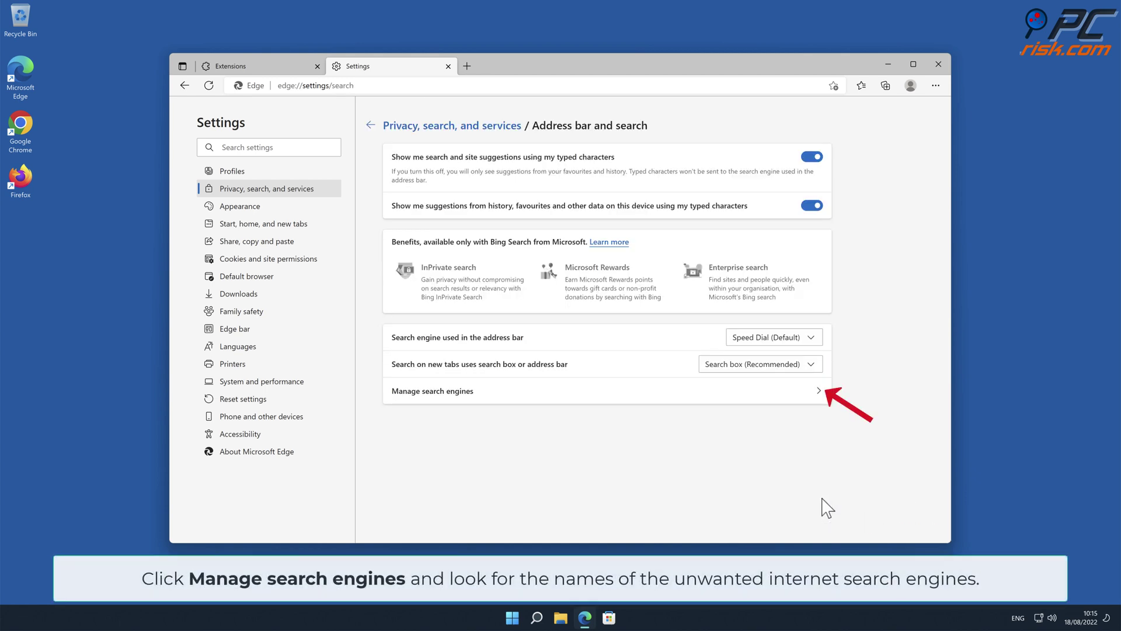
pyautogui.click(818, 393)
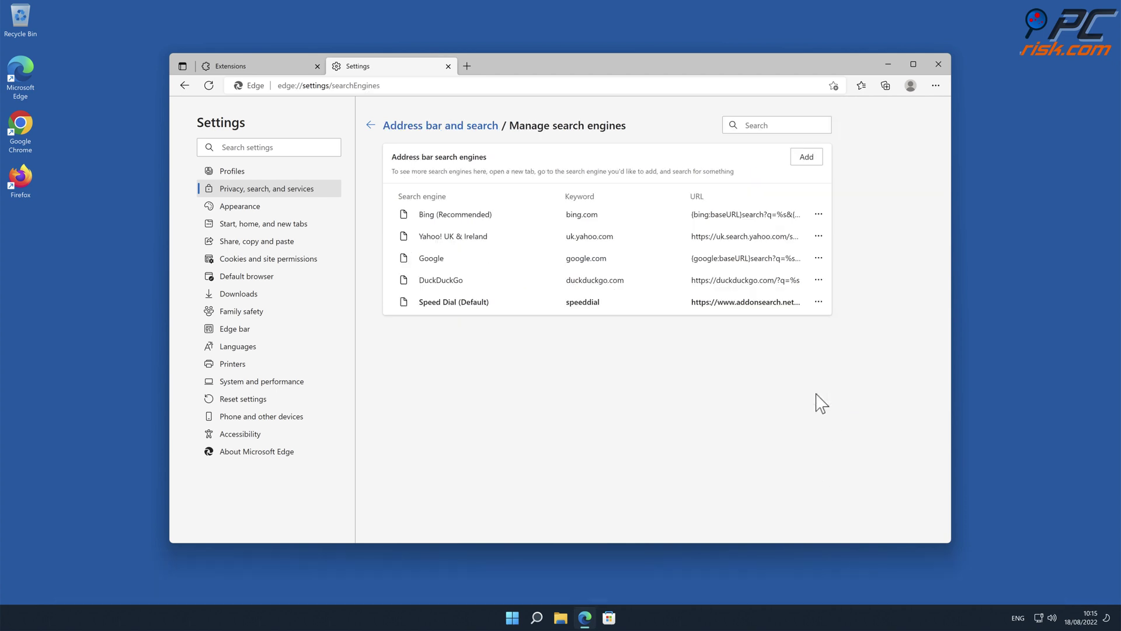
# Set Bing as Edge's default address-bar search engine and delete the Speed Dial entry
pyautogui.click(819, 303)
pyautogui.click(822, 338)
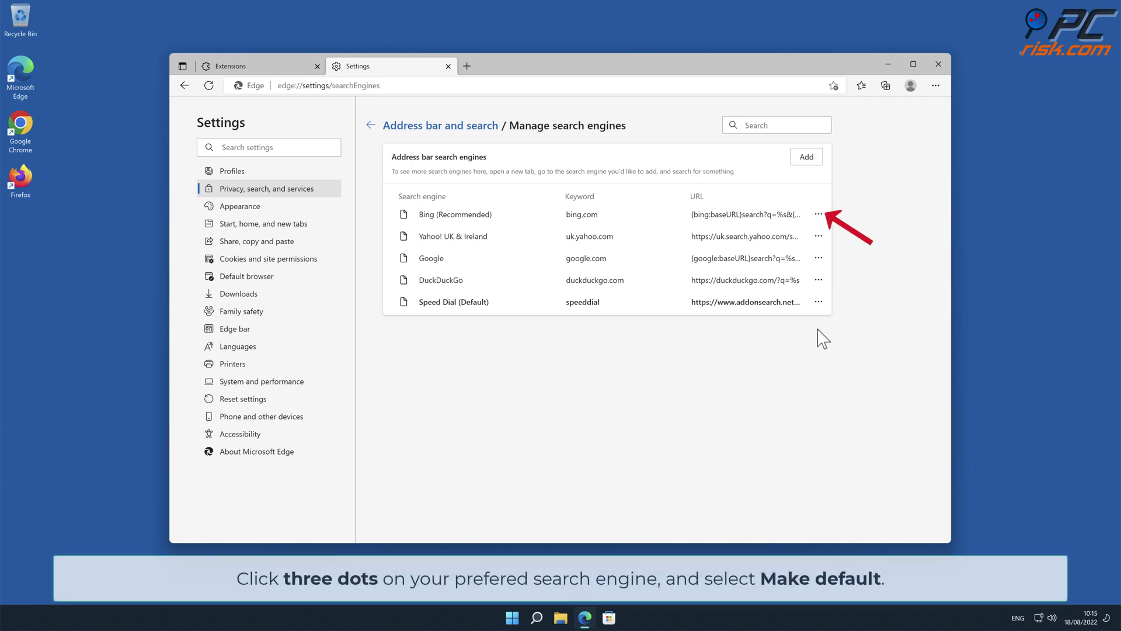
pyautogui.click(819, 215)
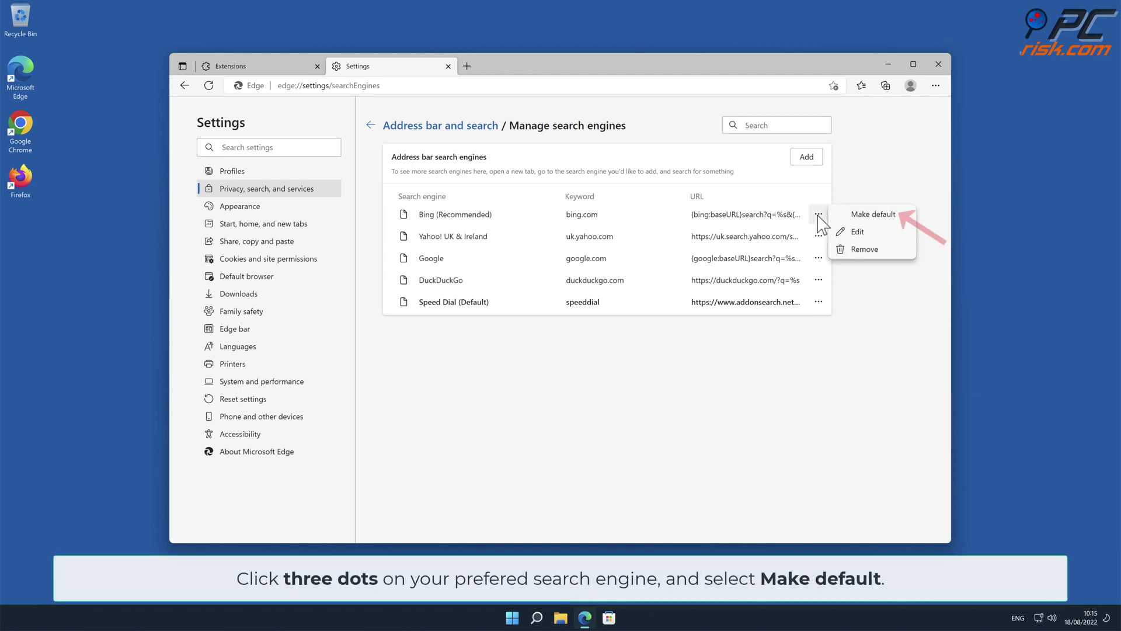
pyautogui.click(883, 214)
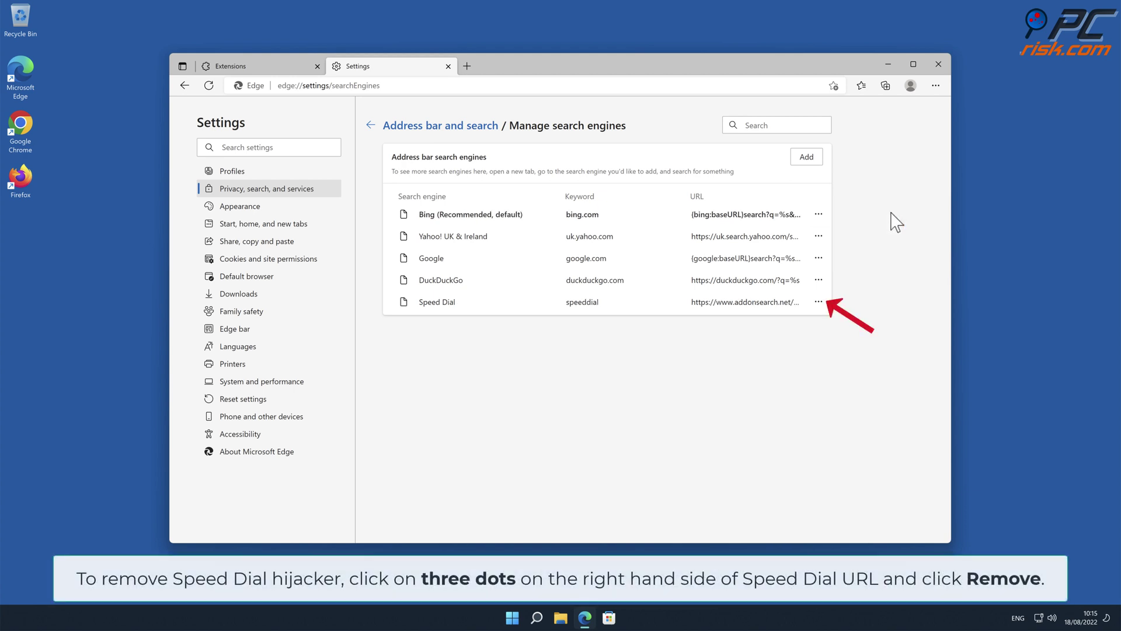
pyautogui.click(819, 302)
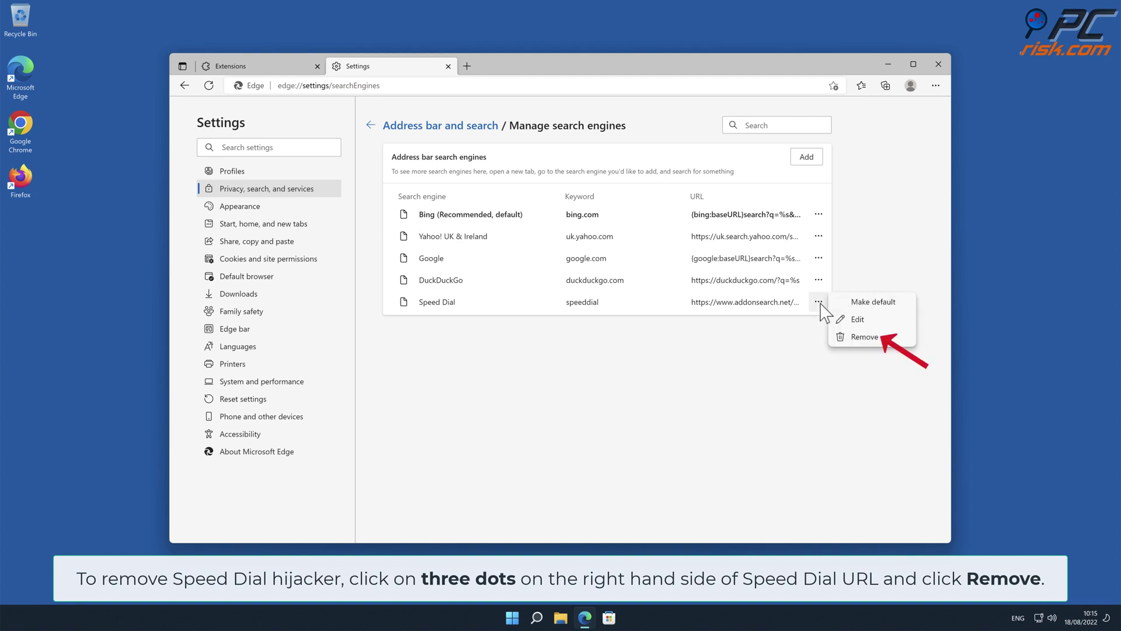
pyautogui.click(864, 337)
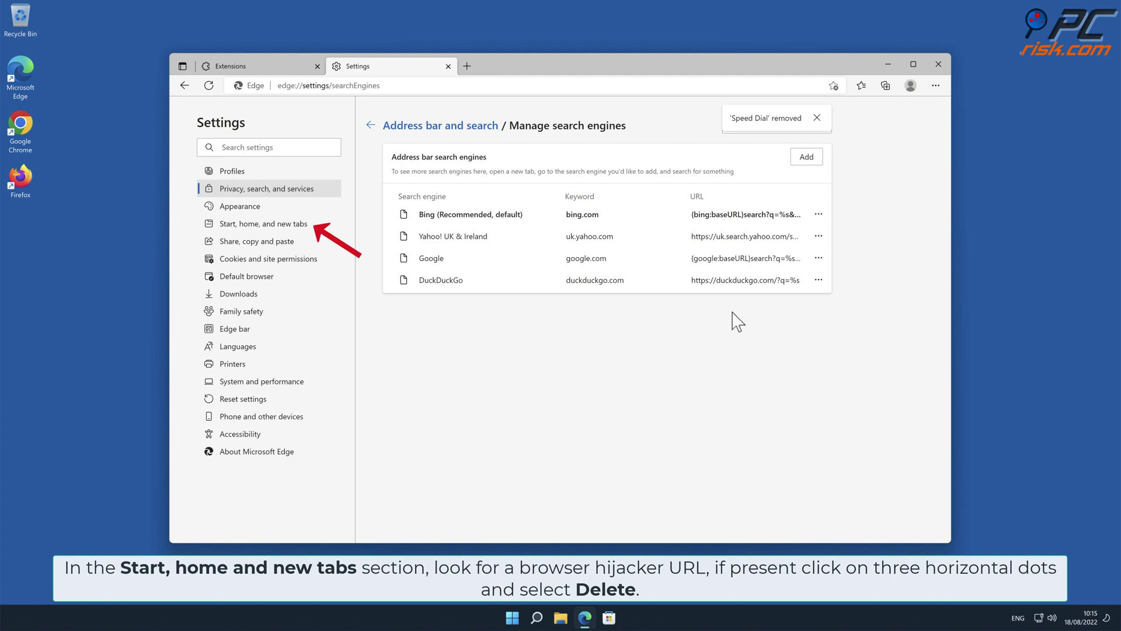
# Delete the AddonSearch.net startup page from Edge's start, home and new tab settings, then close Edge
pyautogui.click(290, 225)
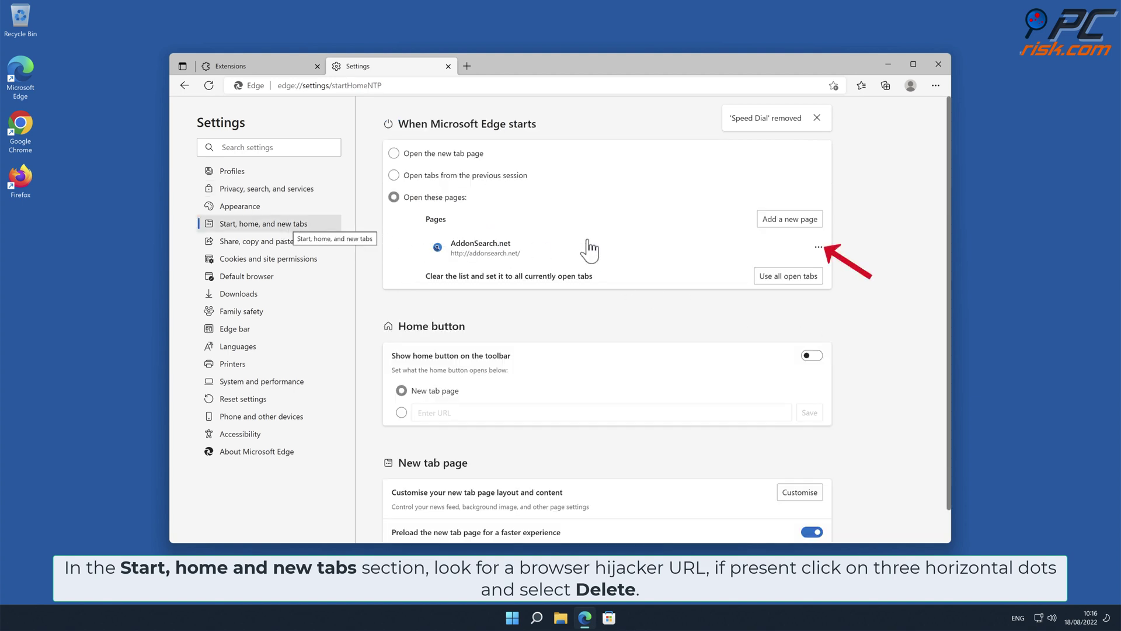
pyautogui.click(820, 247)
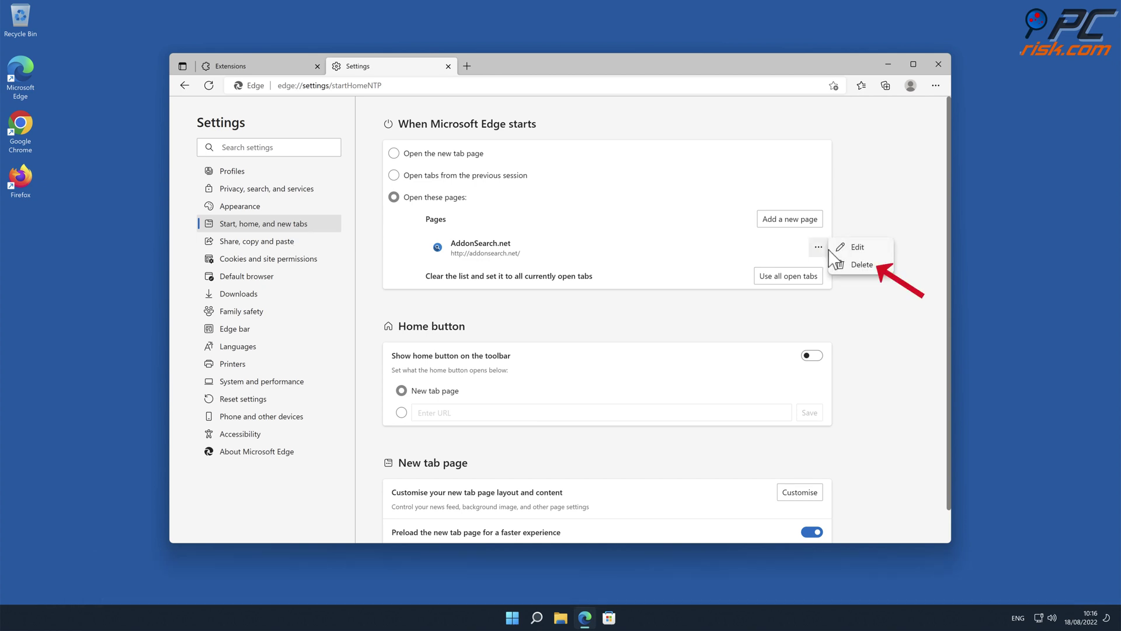
pyautogui.click(862, 266)
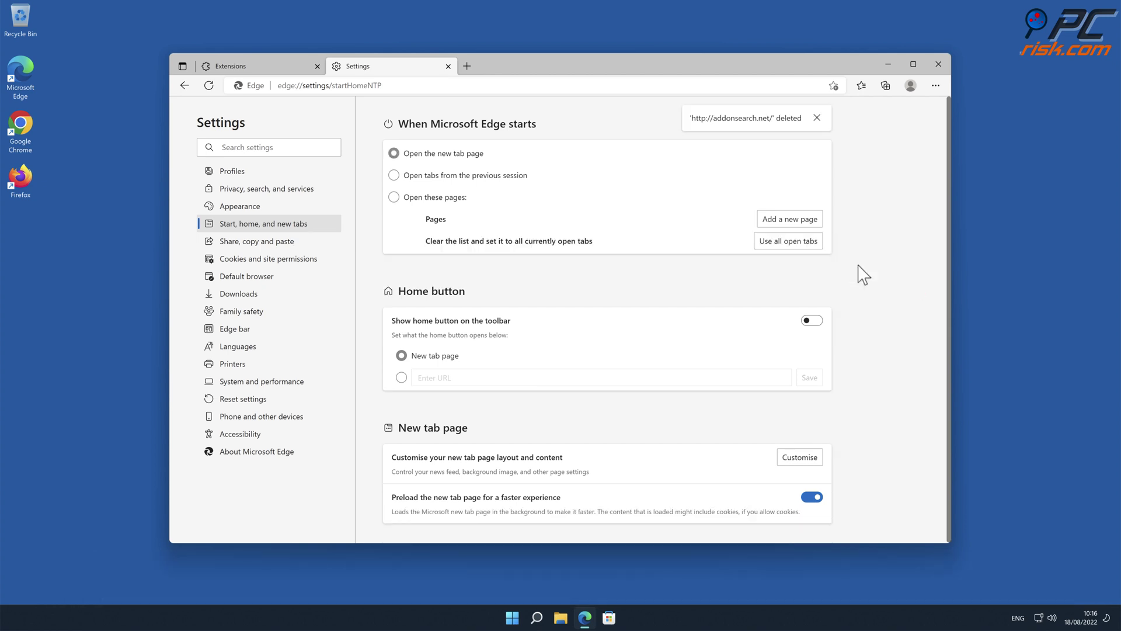
pyautogui.click(937, 64)
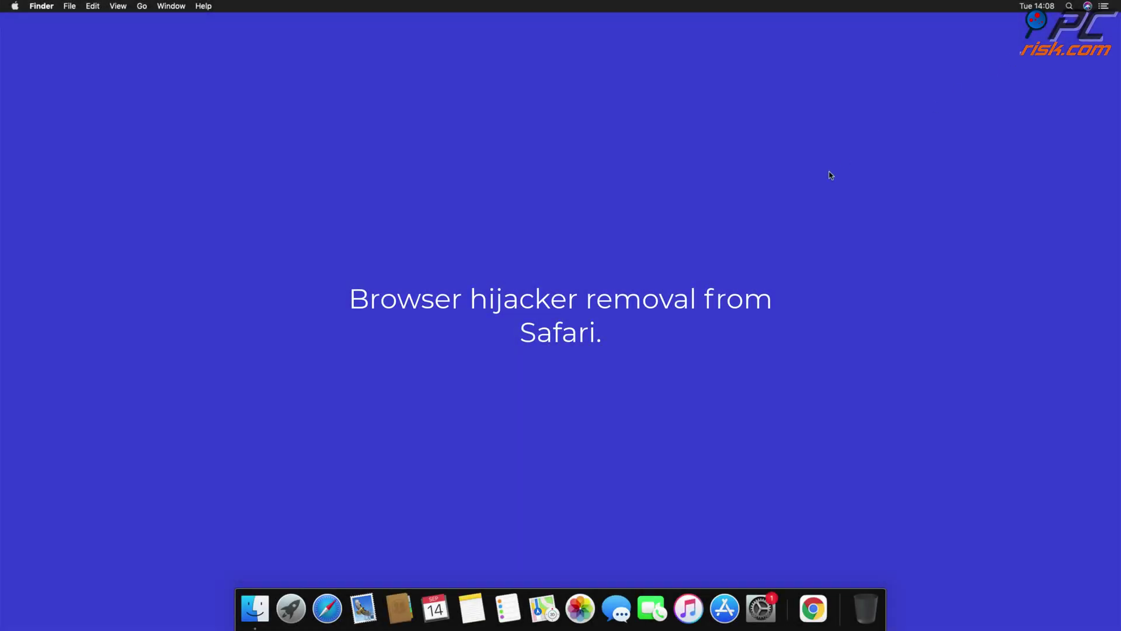
# Launch Safari and show its installed extensions in Preferences
pyautogui.click(329, 607)
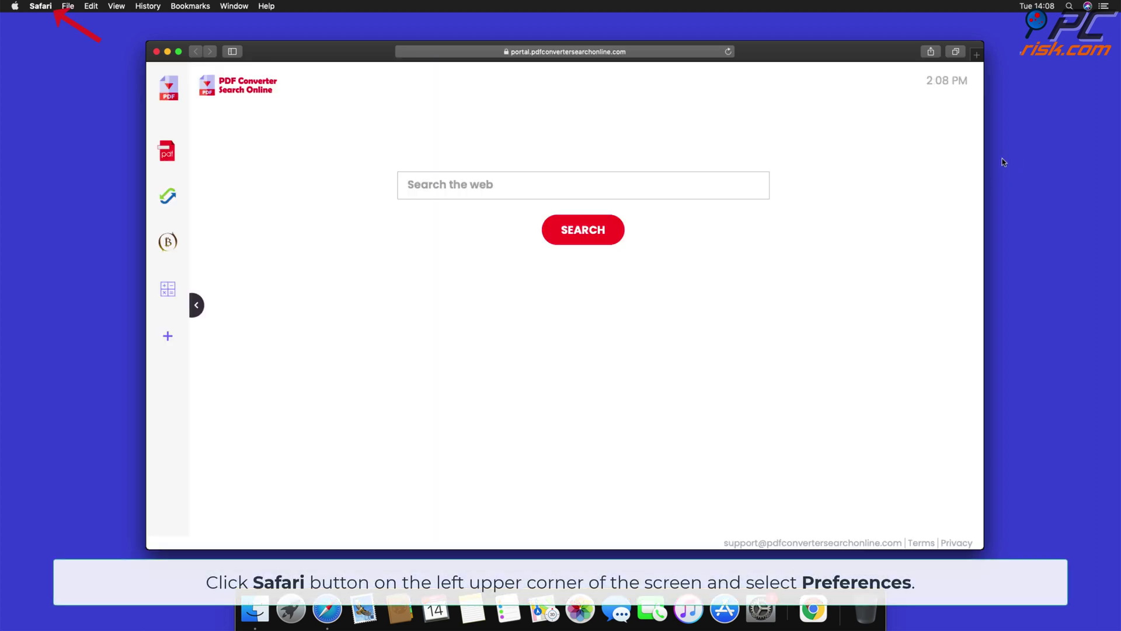
pyautogui.click(41, 6)
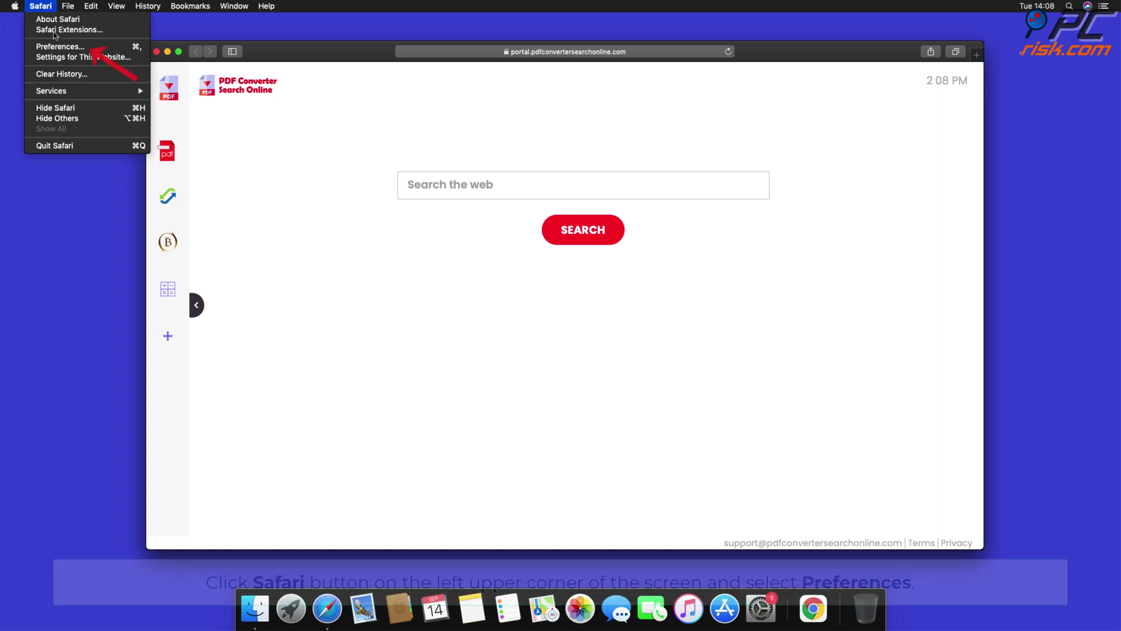
pyautogui.click(61, 47)
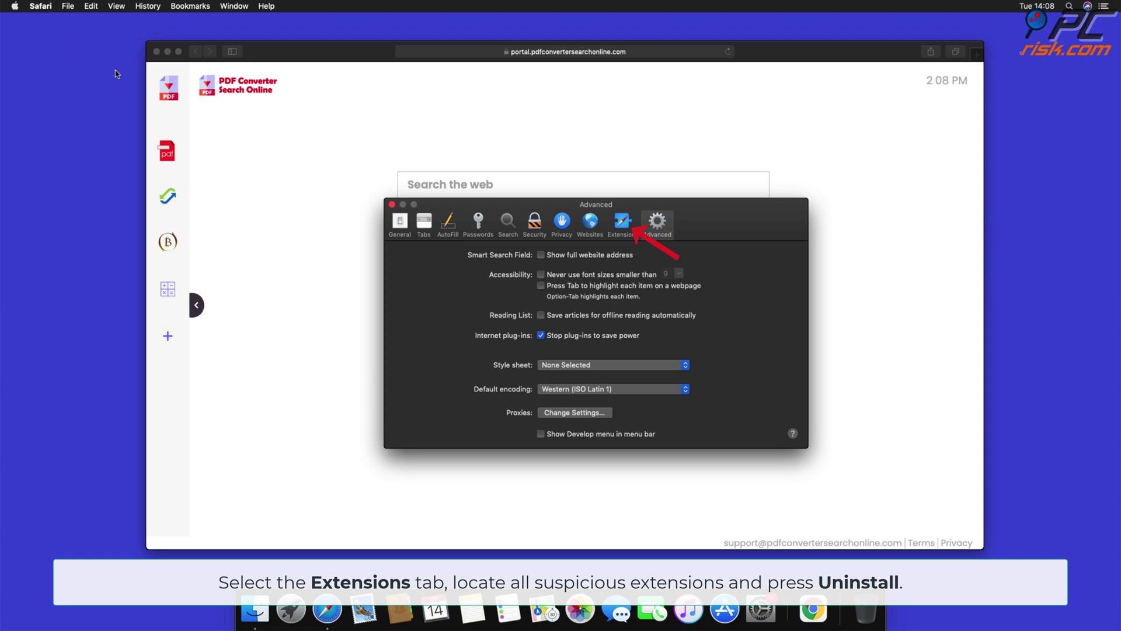
pyautogui.click(619, 228)
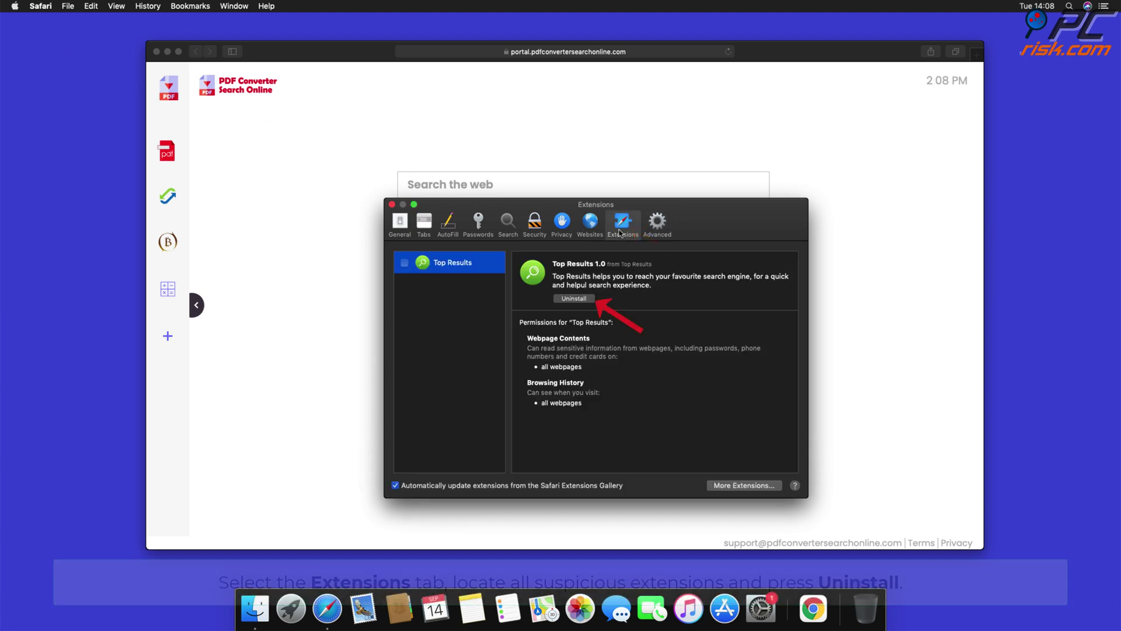
# Uninstall Top Results by moving its app from Finder to the Trash
pyautogui.click(587, 299)
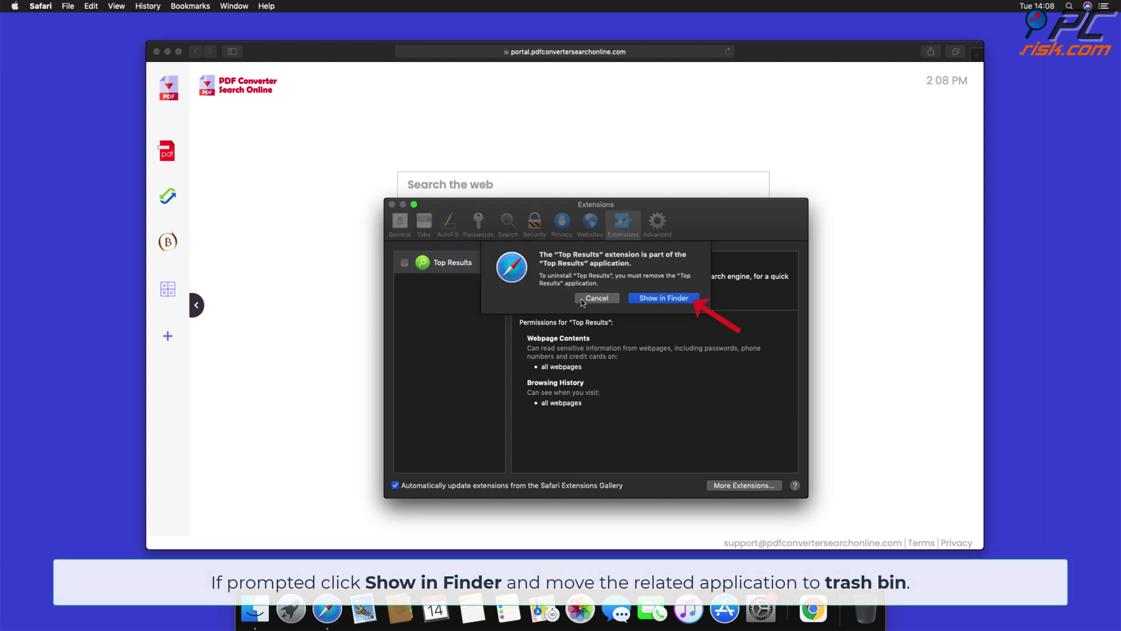
pyautogui.click(663, 299)
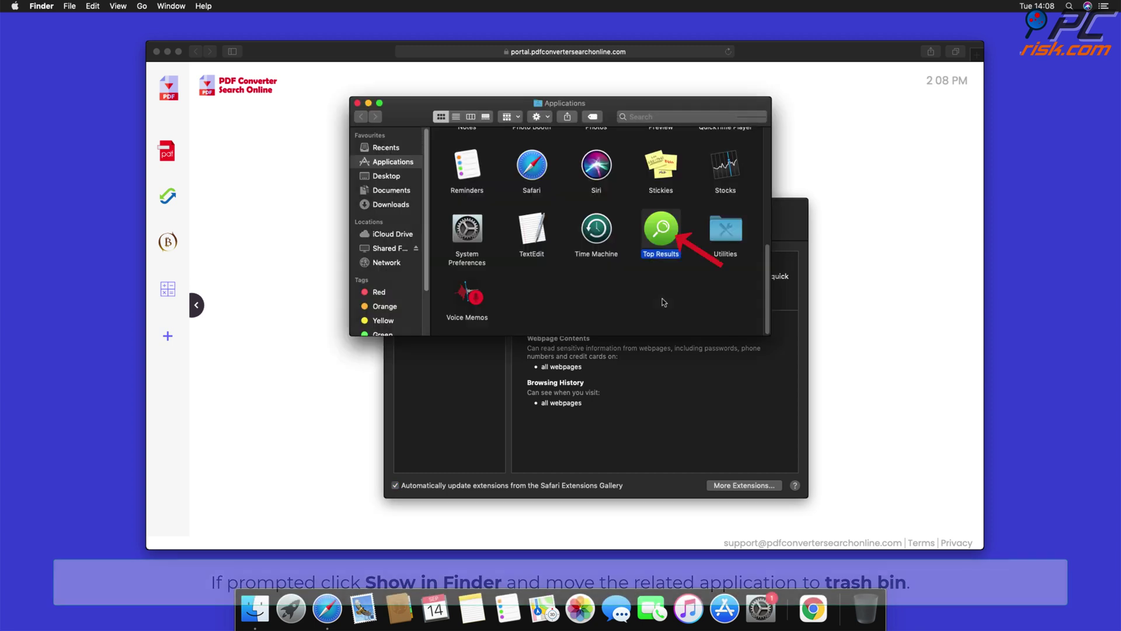
pyautogui.moveTo(666, 241); pyautogui.dragTo(871, 612)
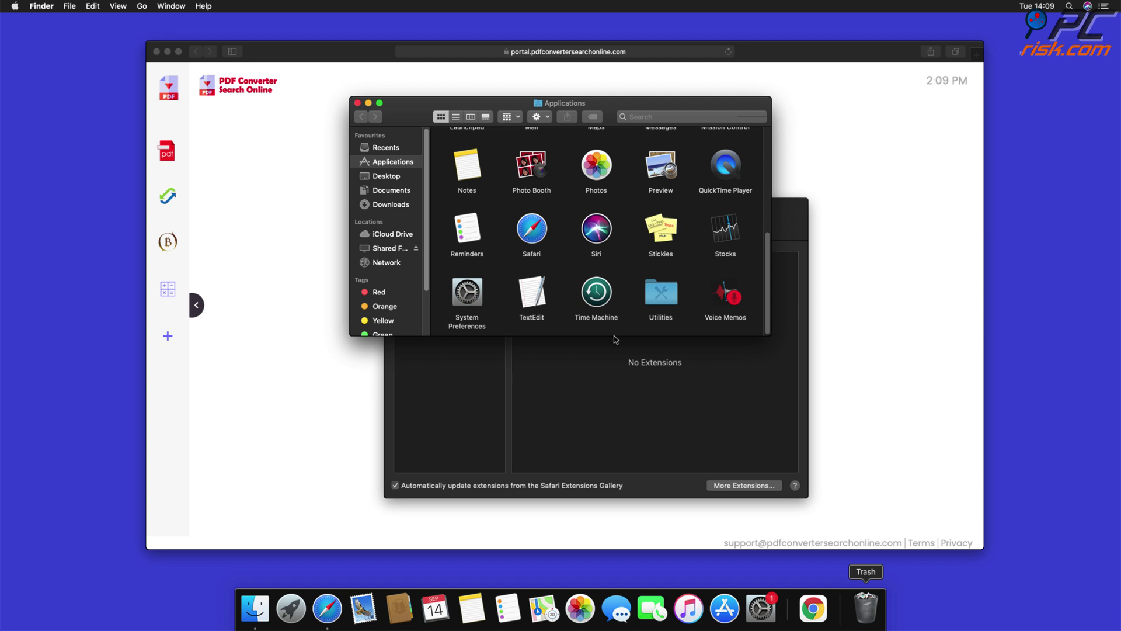
pyautogui.click(358, 103)
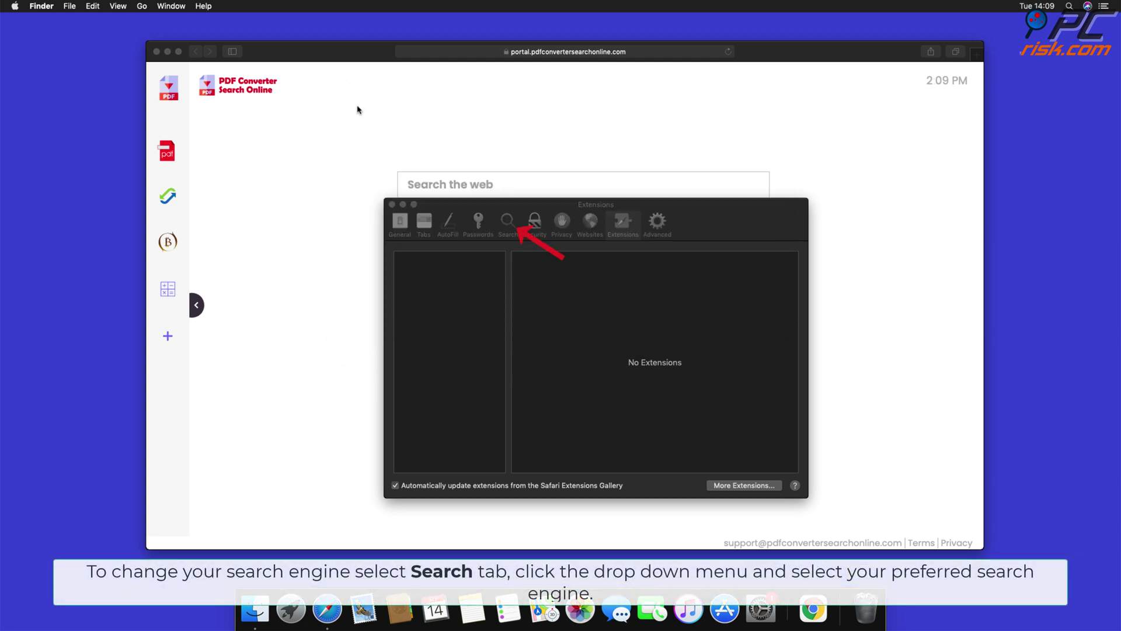
# Choose Google as Safari's search engine
pyautogui.click(504, 223)
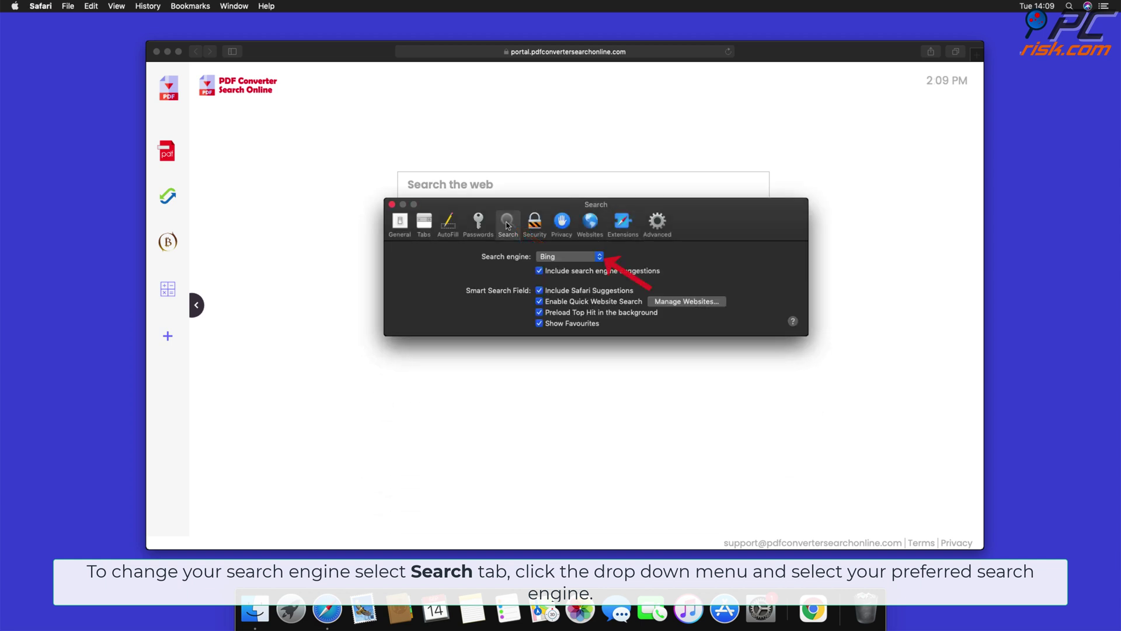
pyautogui.click(600, 258)
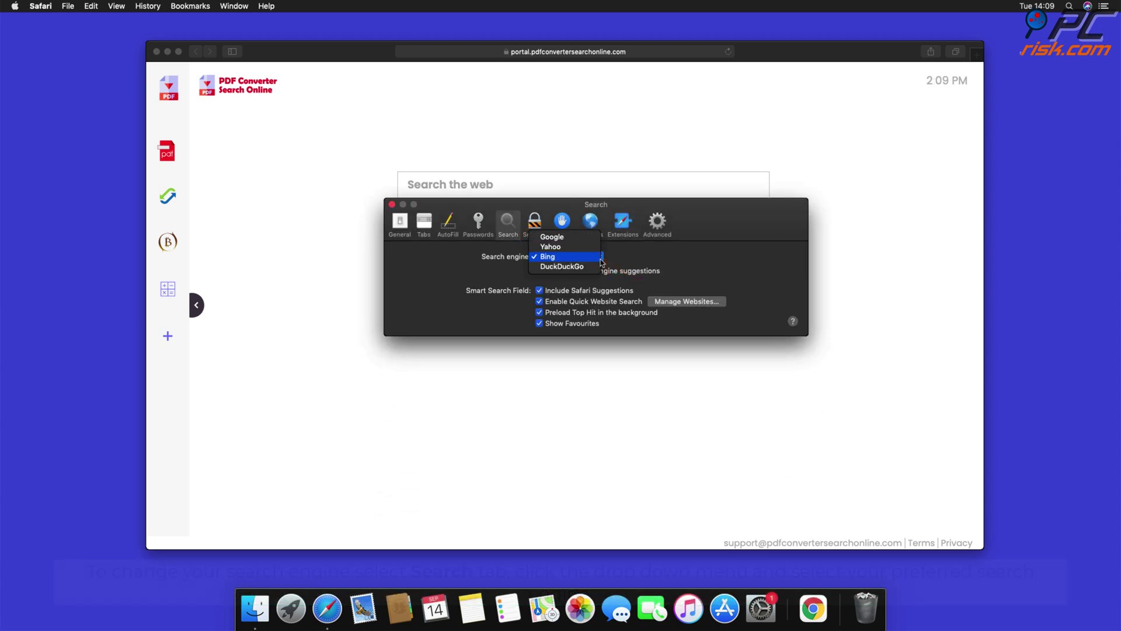
pyautogui.click(562, 238)
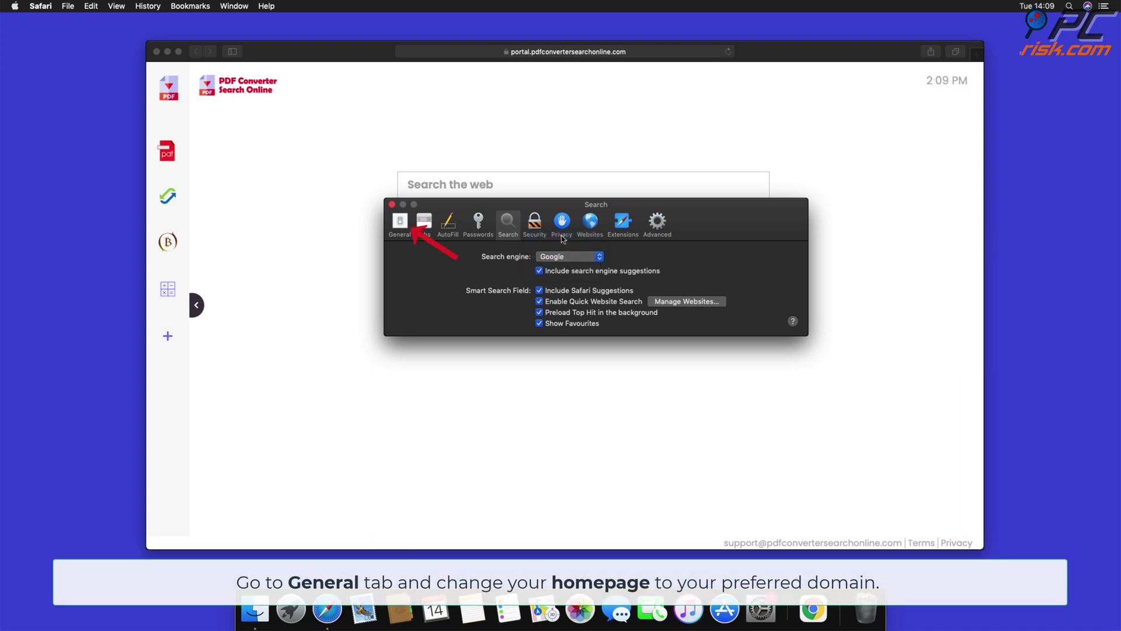
pyautogui.click(400, 222)
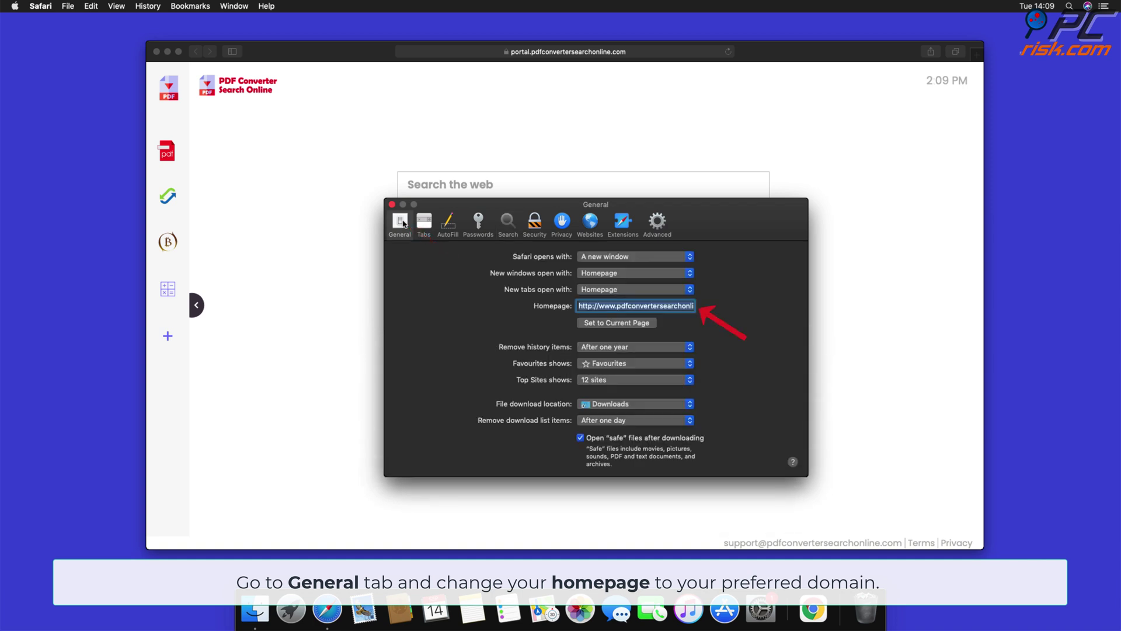
pyautogui.click(593, 306)
pyautogui.moveTo(580, 306); pyautogui.dragTo(696, 306)
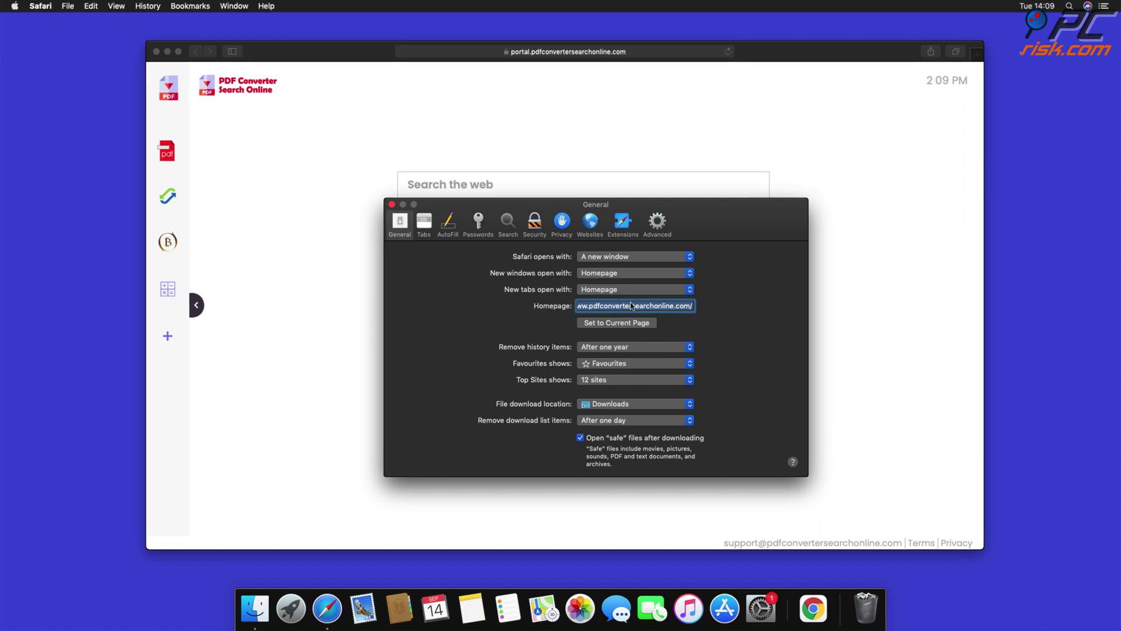
pyautogui.press('BackSpace')
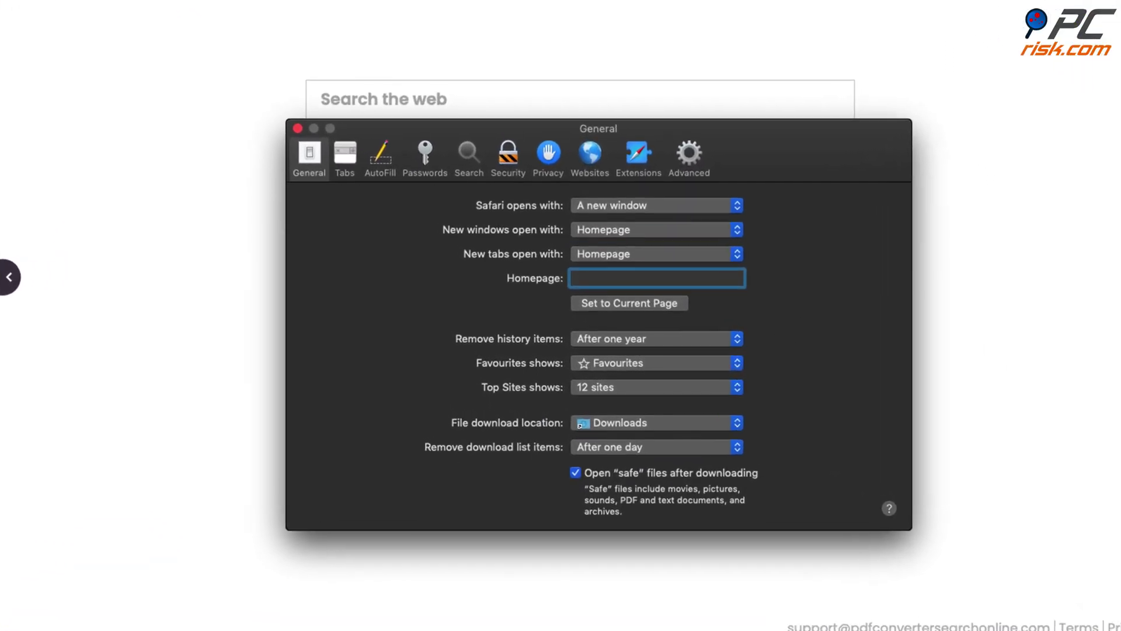
pyautogui.write('www.google.c')
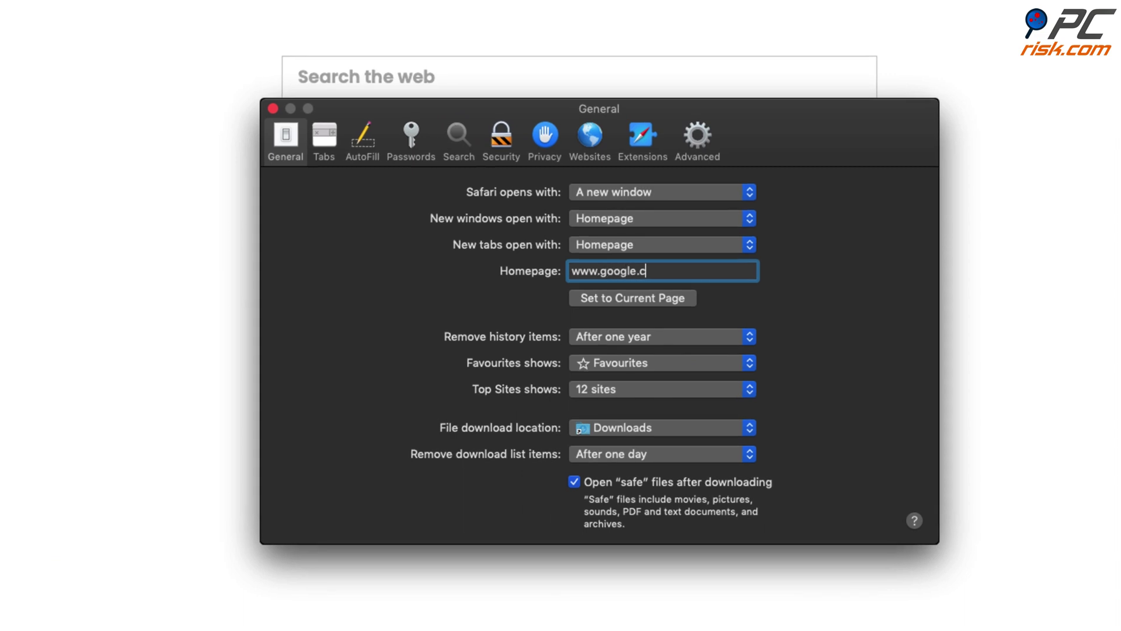
pyautogui.write('om')
pyautogui.press('Return')
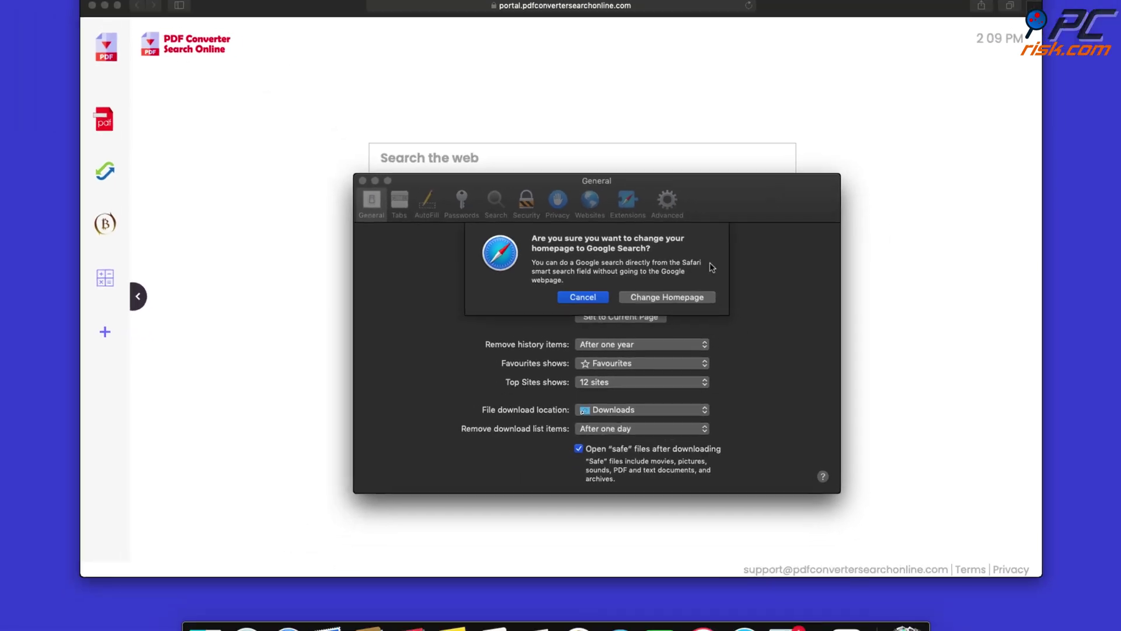
pyautogui.click(691, 297)
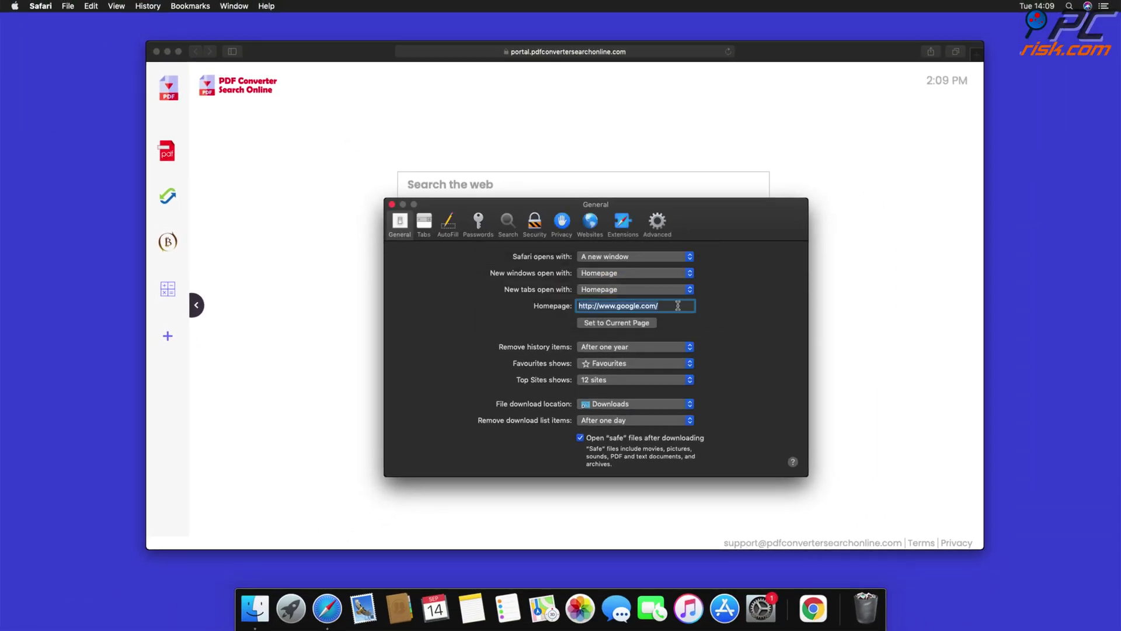
pyautogui.click(392, 204)
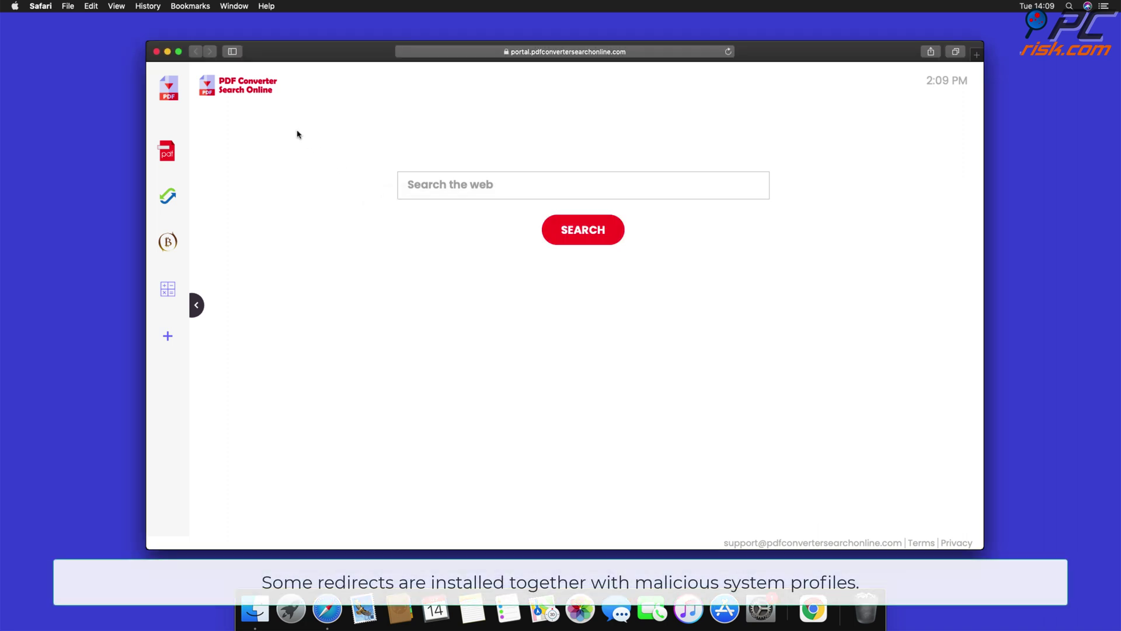
# Close Safari and remove both the user and device TEST PROFILE profiles in System Preferences
pyautogui.click(157, 52)
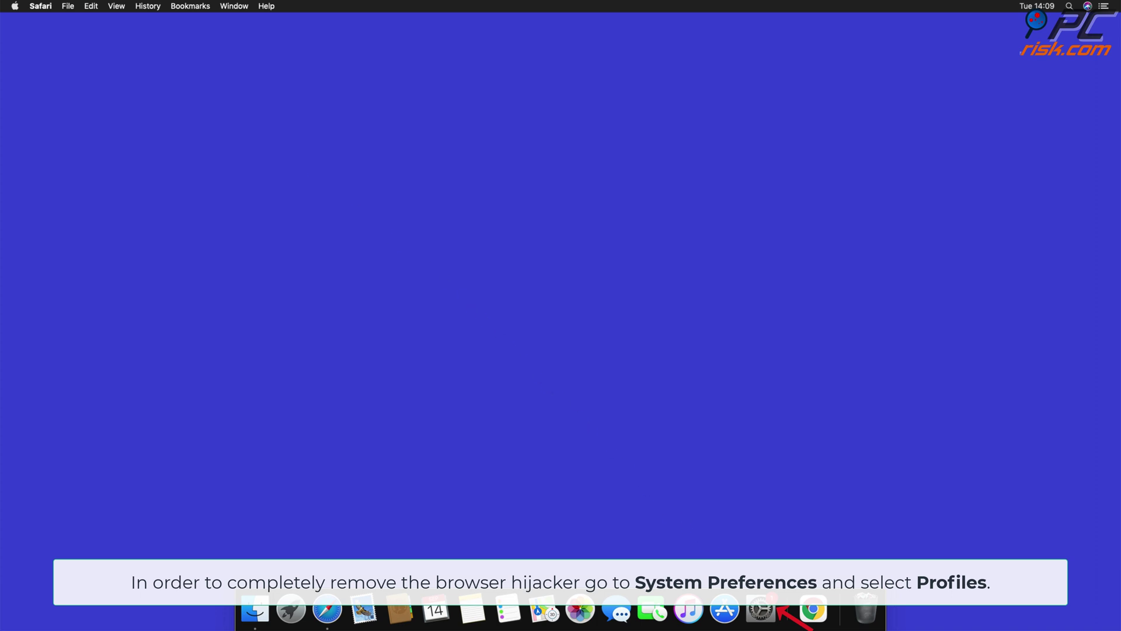
pyautogui.click(759, 610)
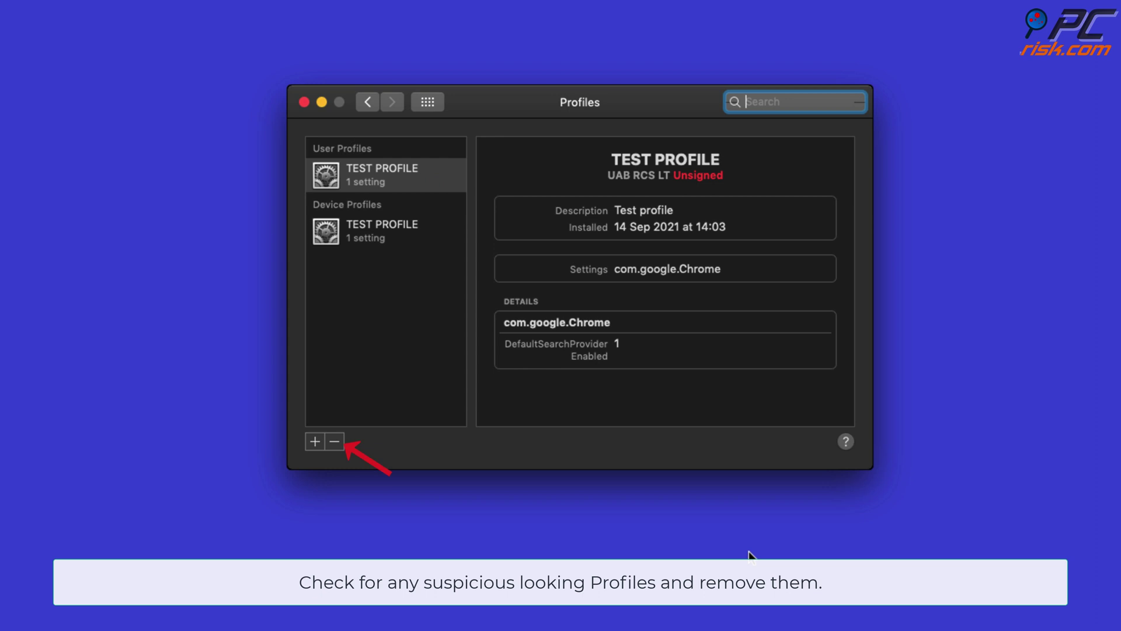
pyautogui.click(334, 441)
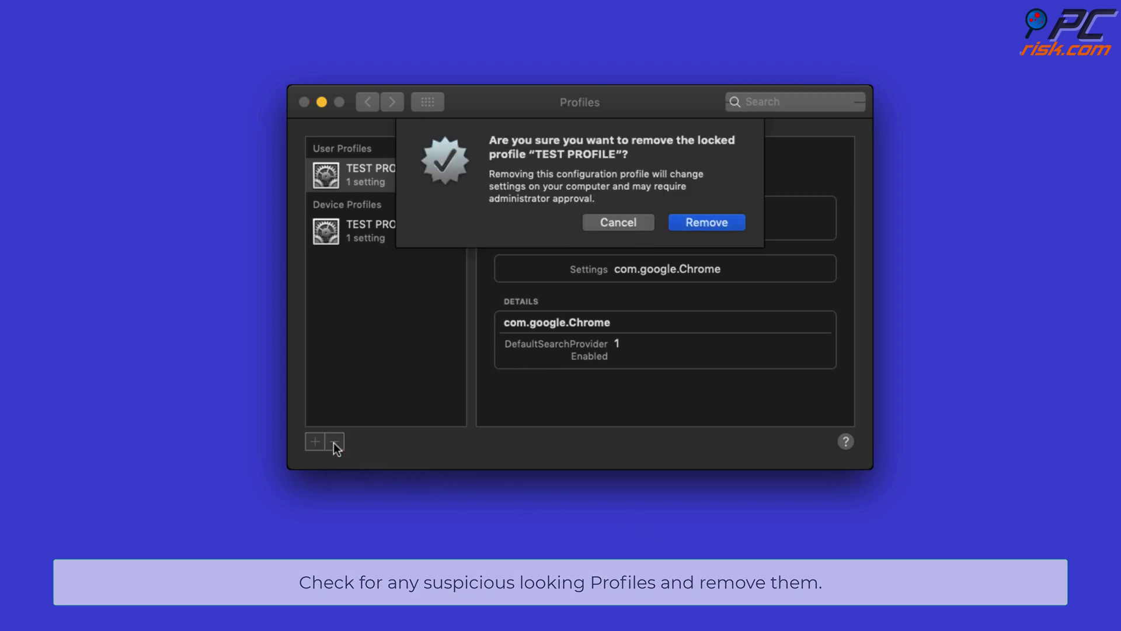
pyautogui.click(718, 229)
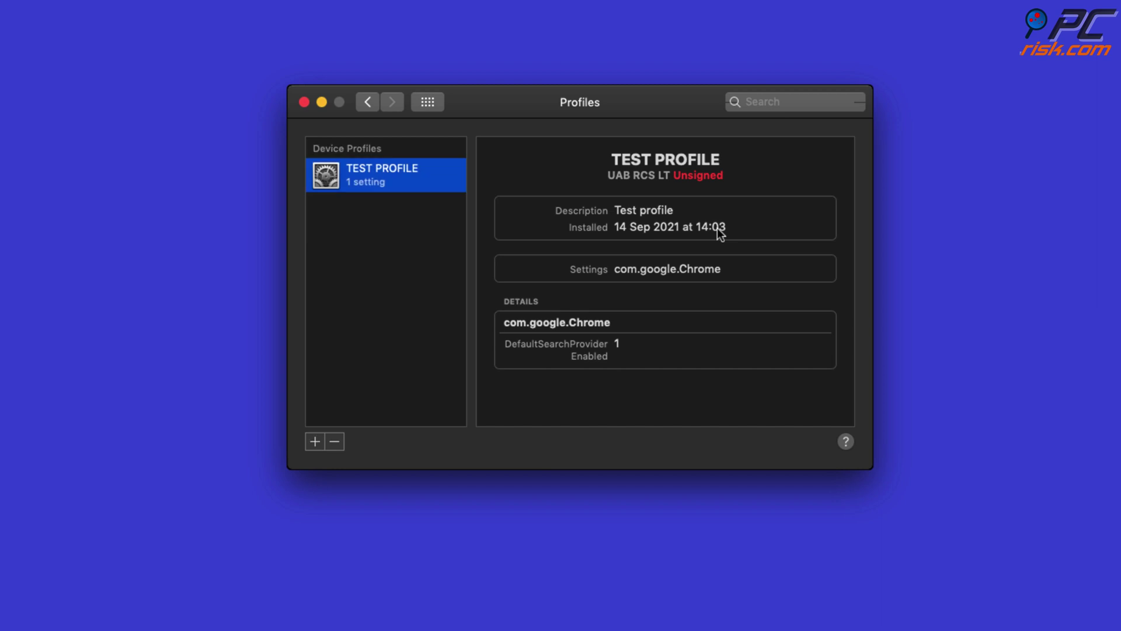
pyautogui.click(341, 441)
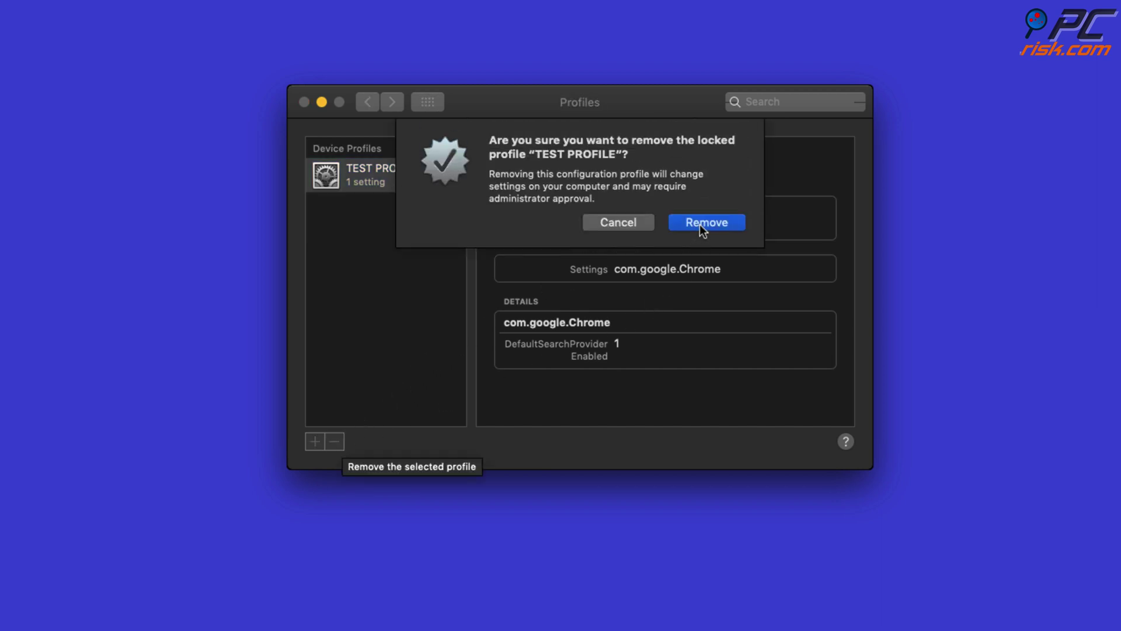
pyautogui.click(706, 223)
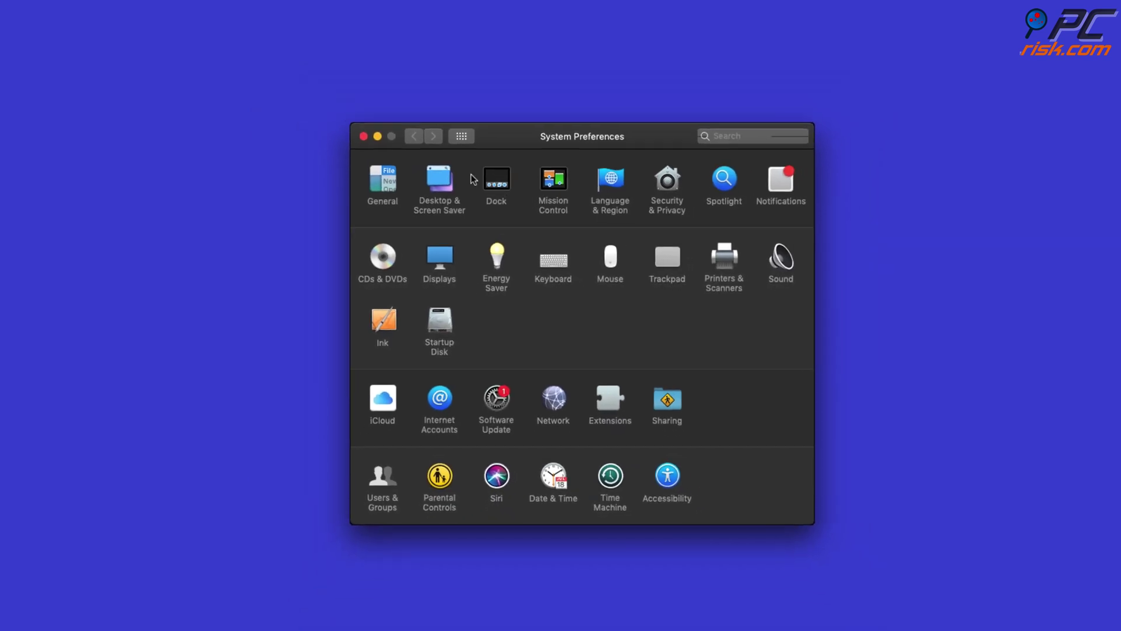
# Quit System Preferences, launch Firefox and show its installed extensions
pyautogui.press('super+q')
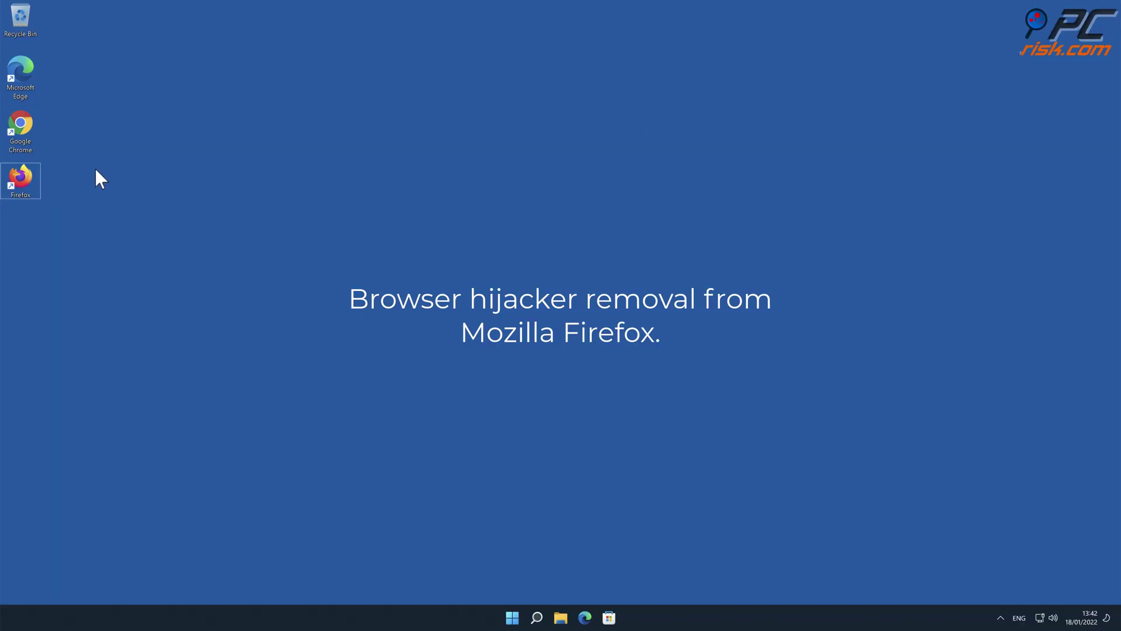
pyautogui.doubleClick(29, 179)
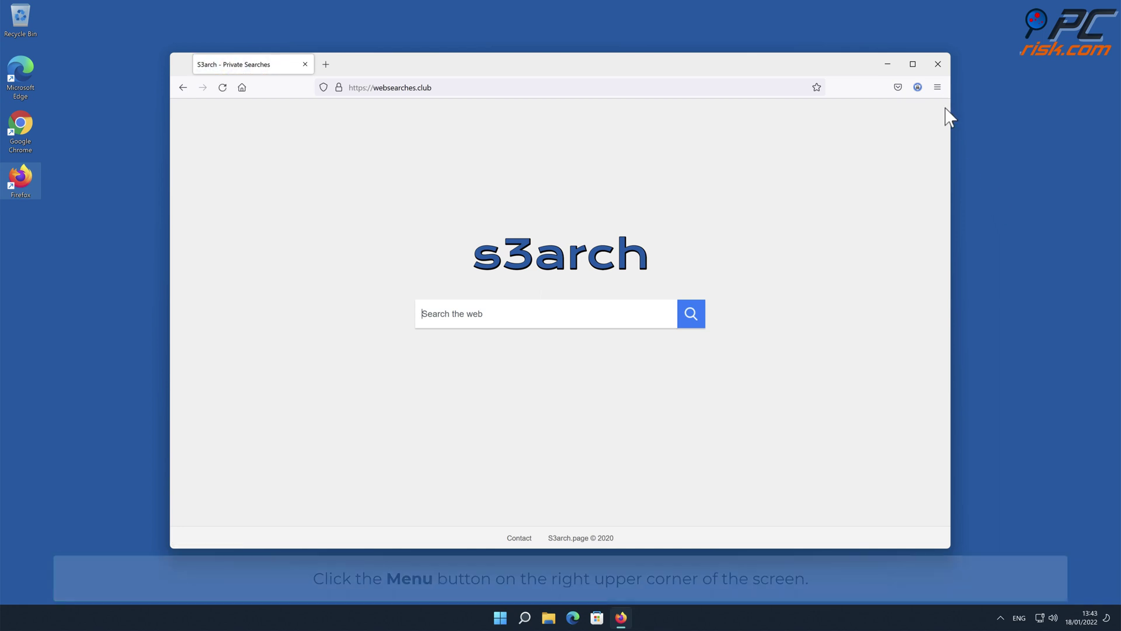
pyautogui.click(937, 87)
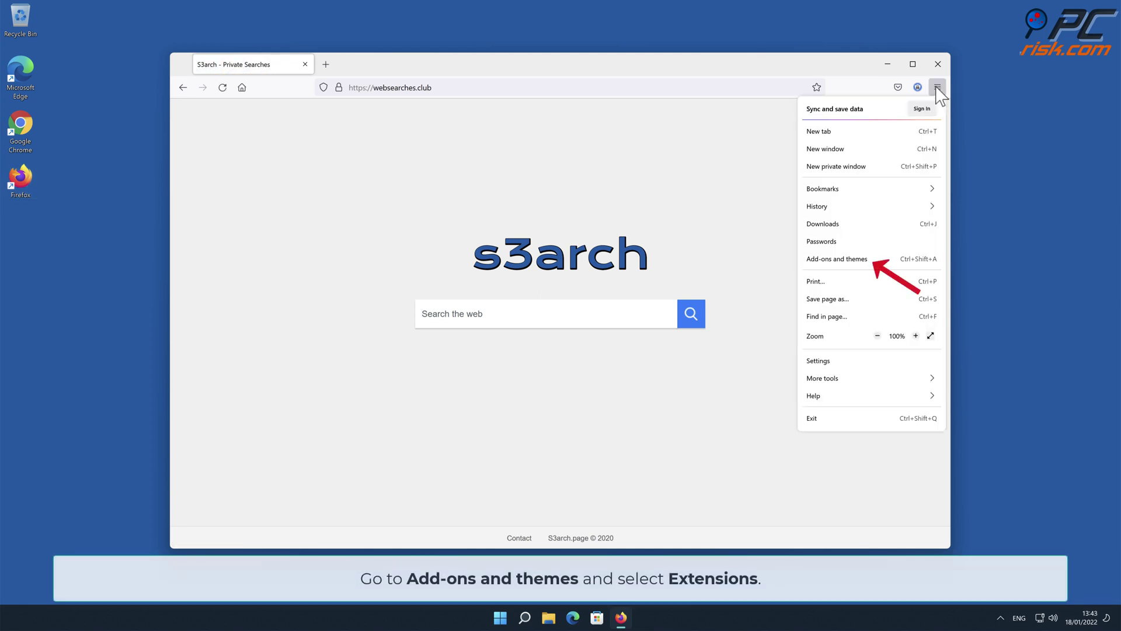
pyautogui.click(882, 260)
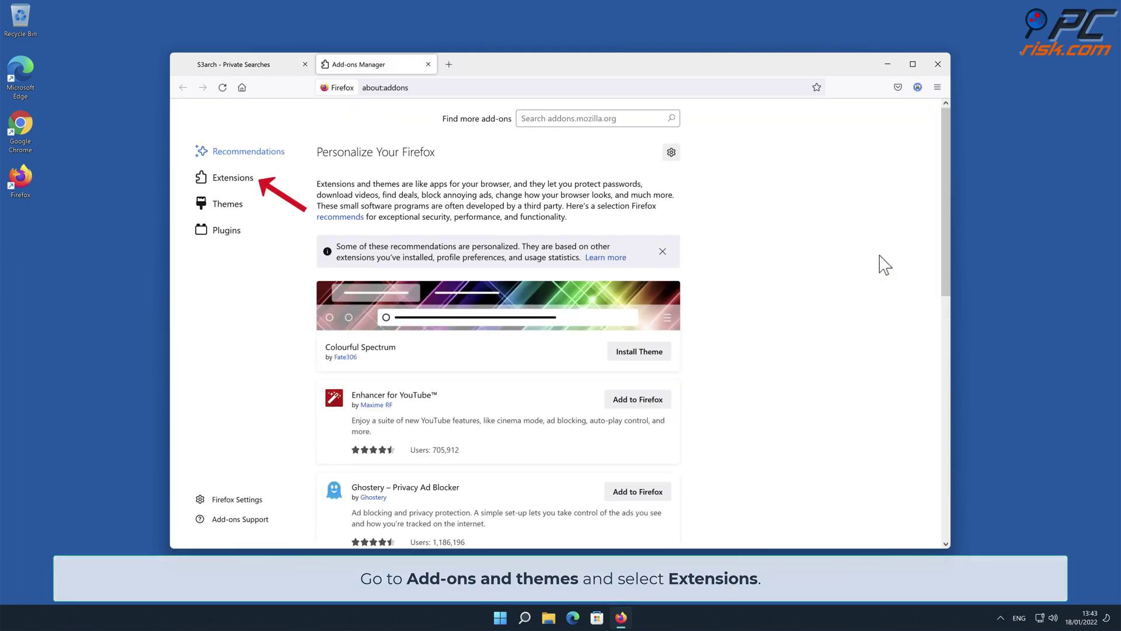
pyautogui.click(250, 180)
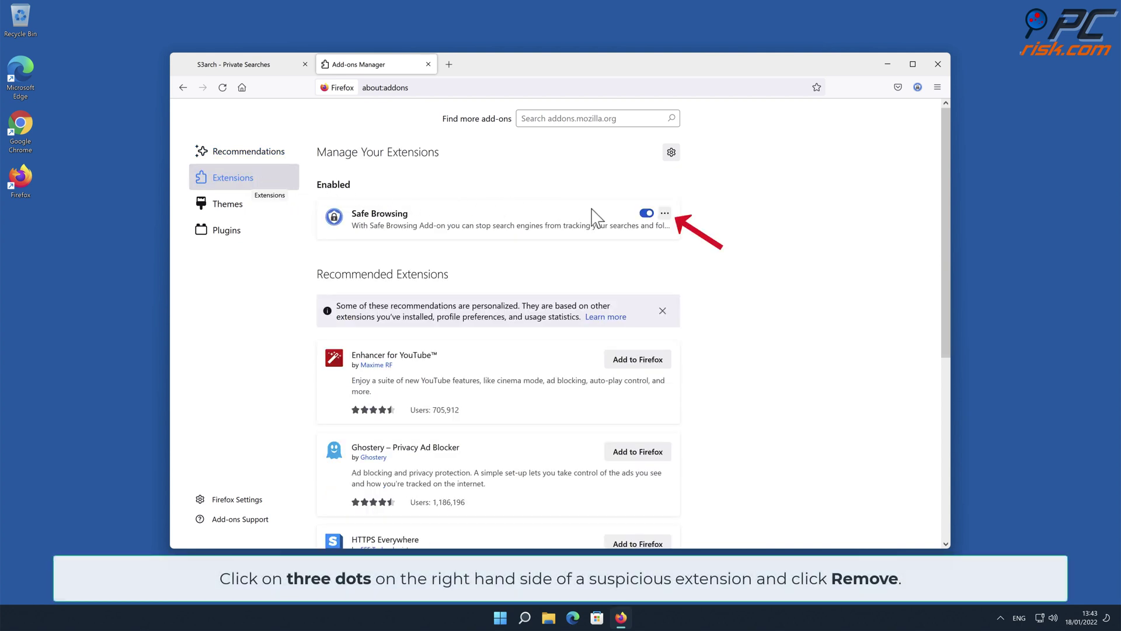
# Remove the Safe Browsing extension from Firefox and confirm
pyautogui.click(664, 213)
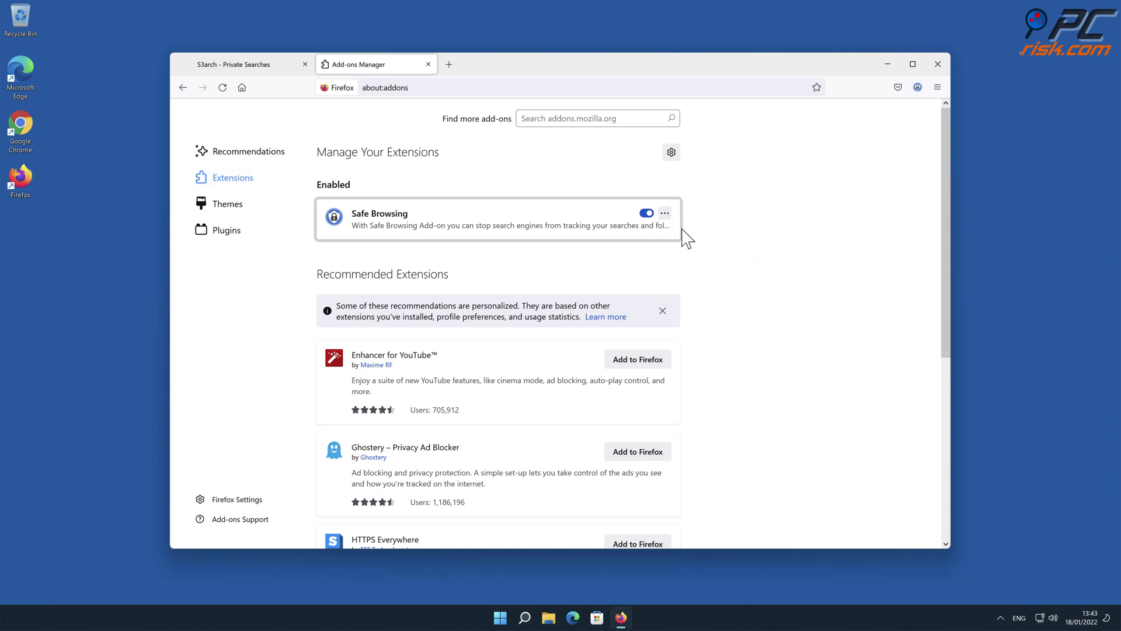
pyautogui.click(683, 230)
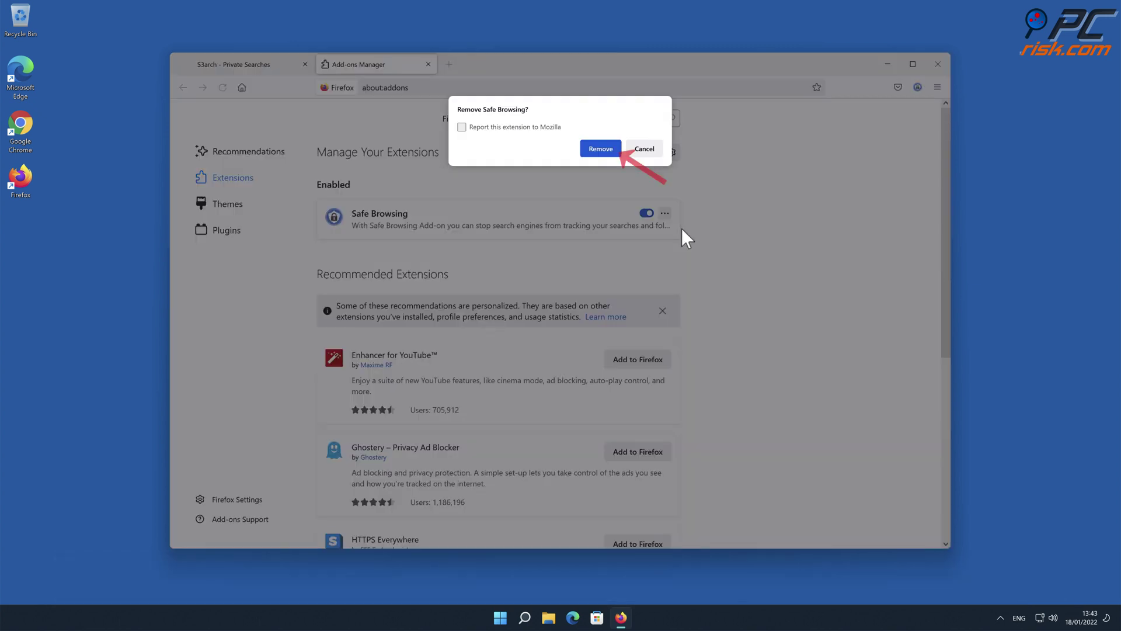
pyautogui.click(605, 151)
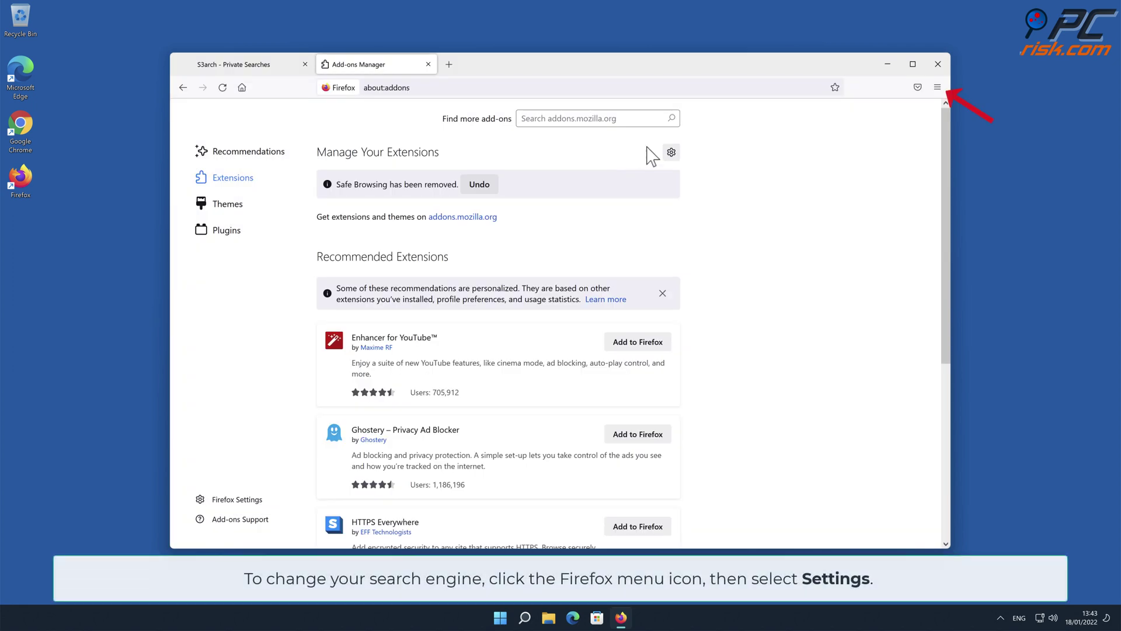
# Make Google Firefox's default search engine
pyautogui.click(937, 88)
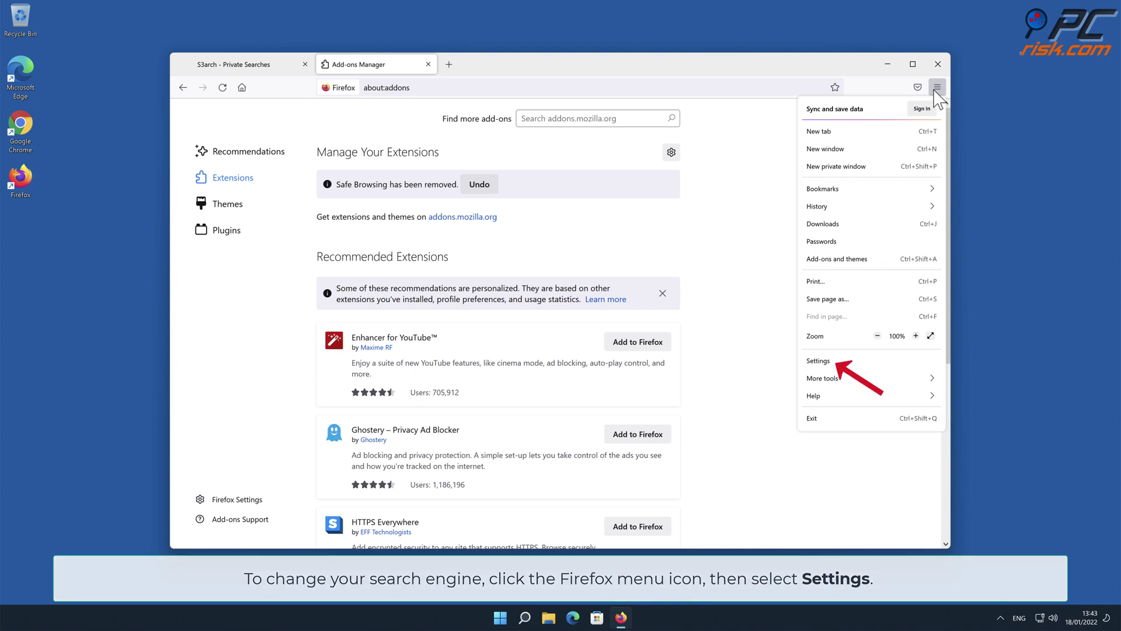
pyautogui.click(830, 362)
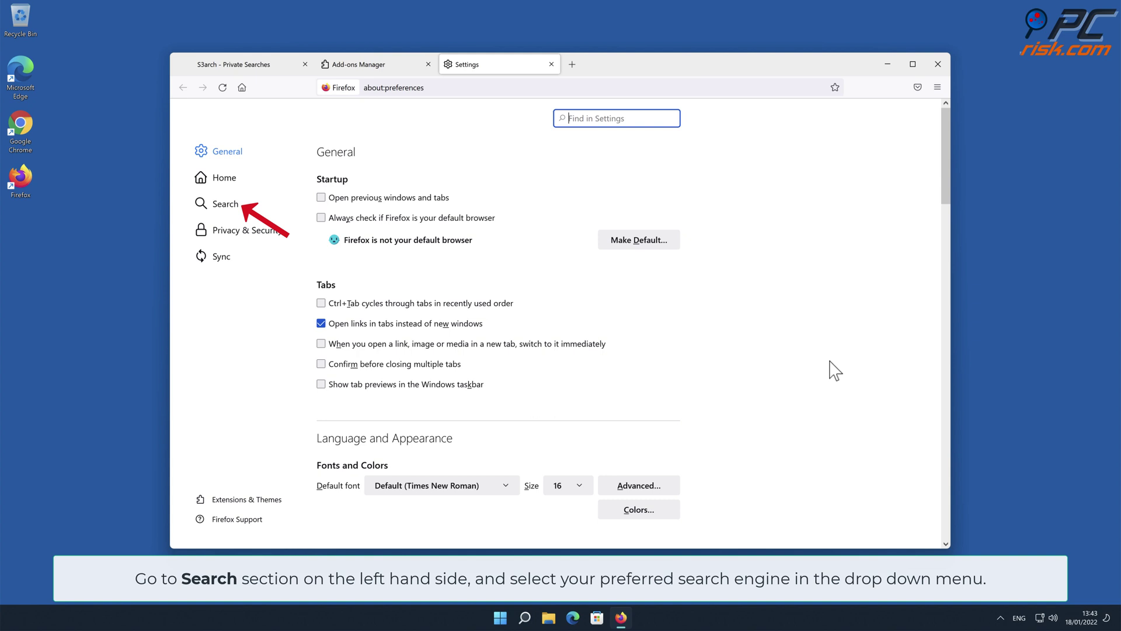
pyautogui.click(224, 207)
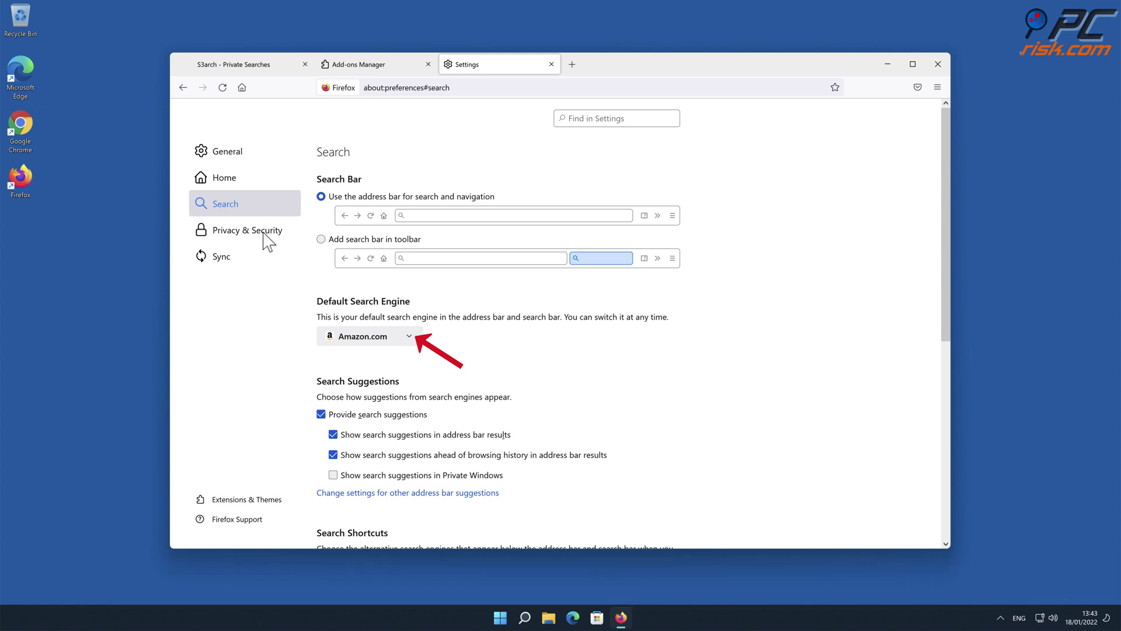
pyautogui.click(411, 341)
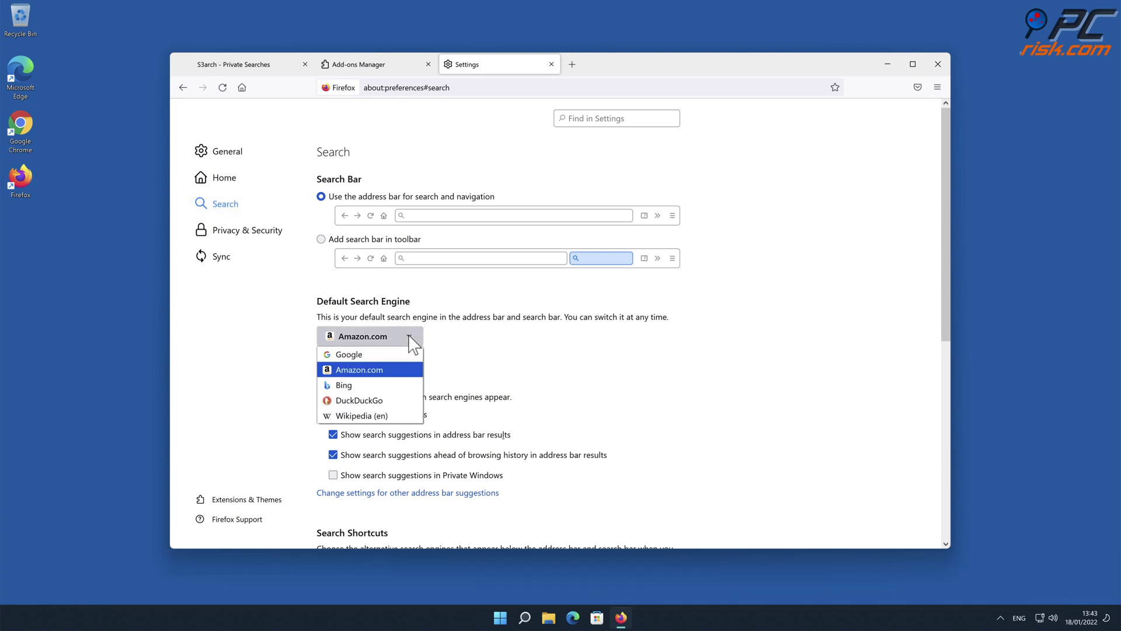
pyautogui.click(379, 356)
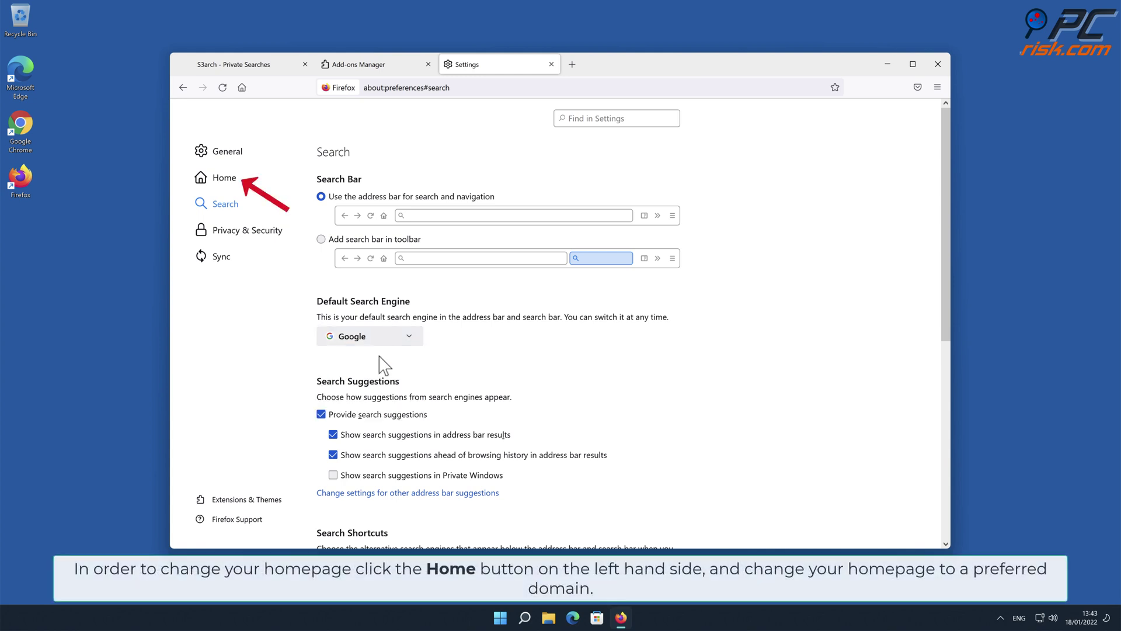
pyautogui.click(225, 180)
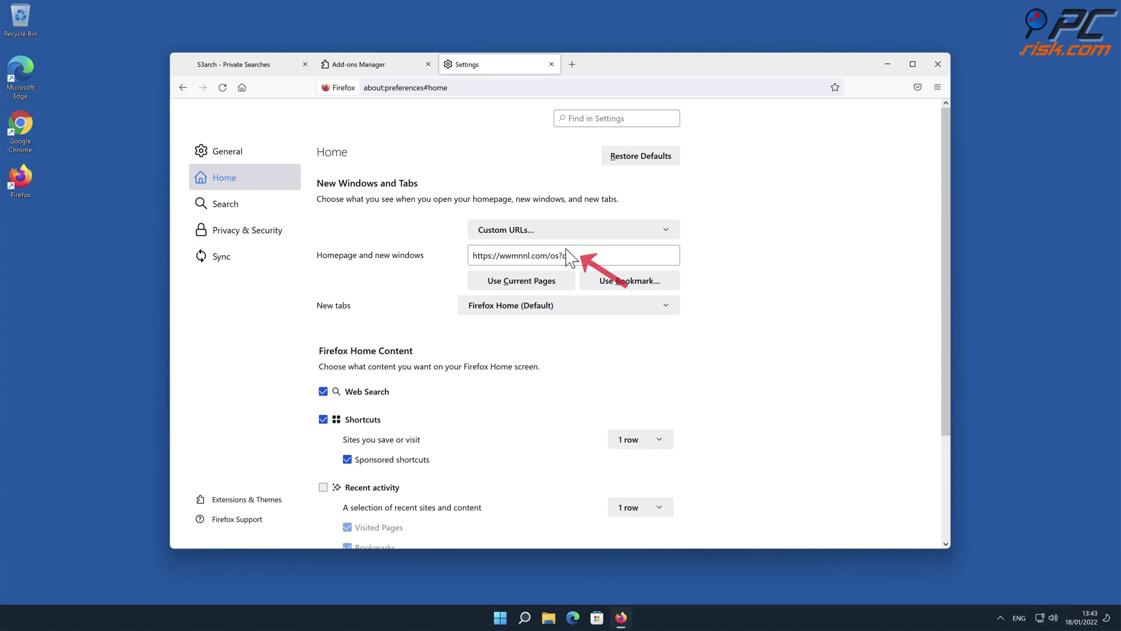
pyautogui.click(577, 256)
pyautogui.moveTo(577, 256); pyautogui.dragTo(472, 255)
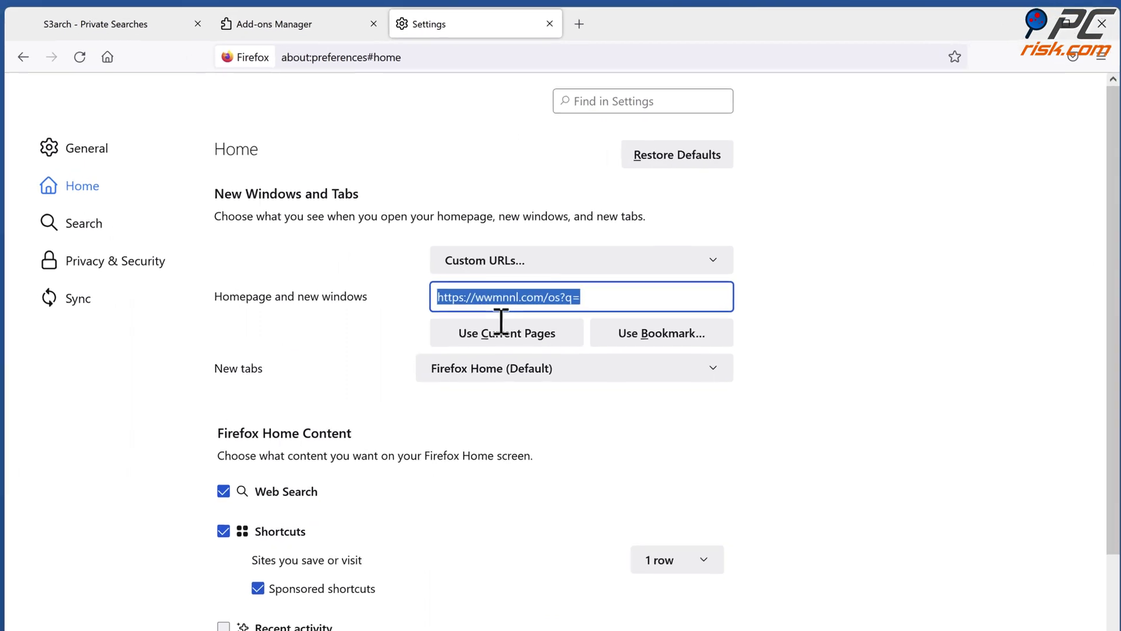
pyautogui.write('www.google.com')
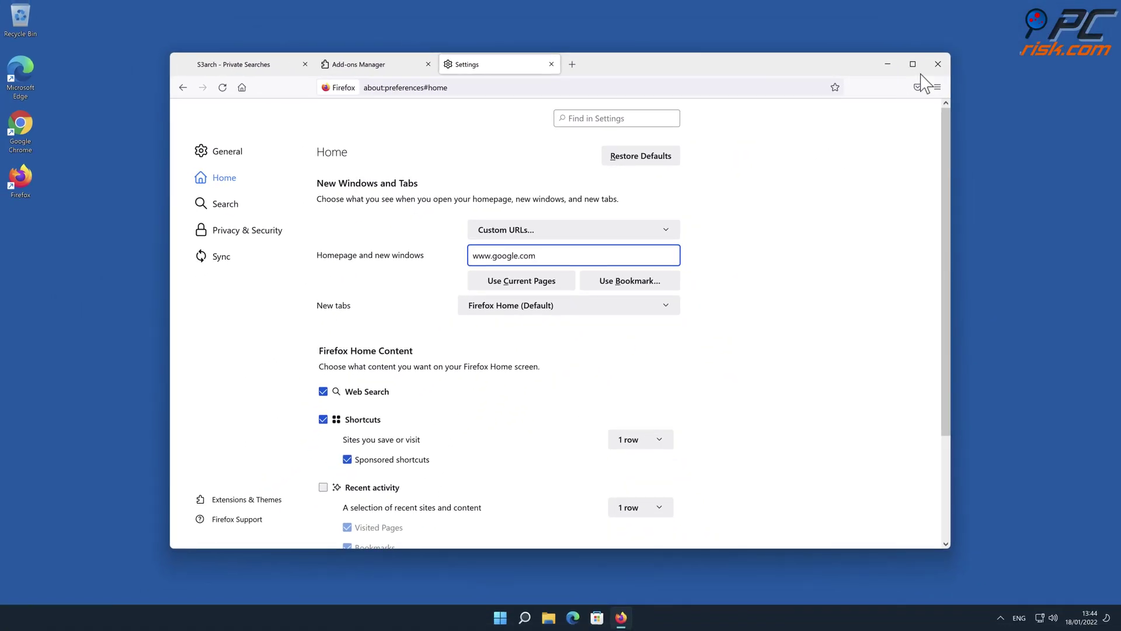
pyautogui.click(936, 65)
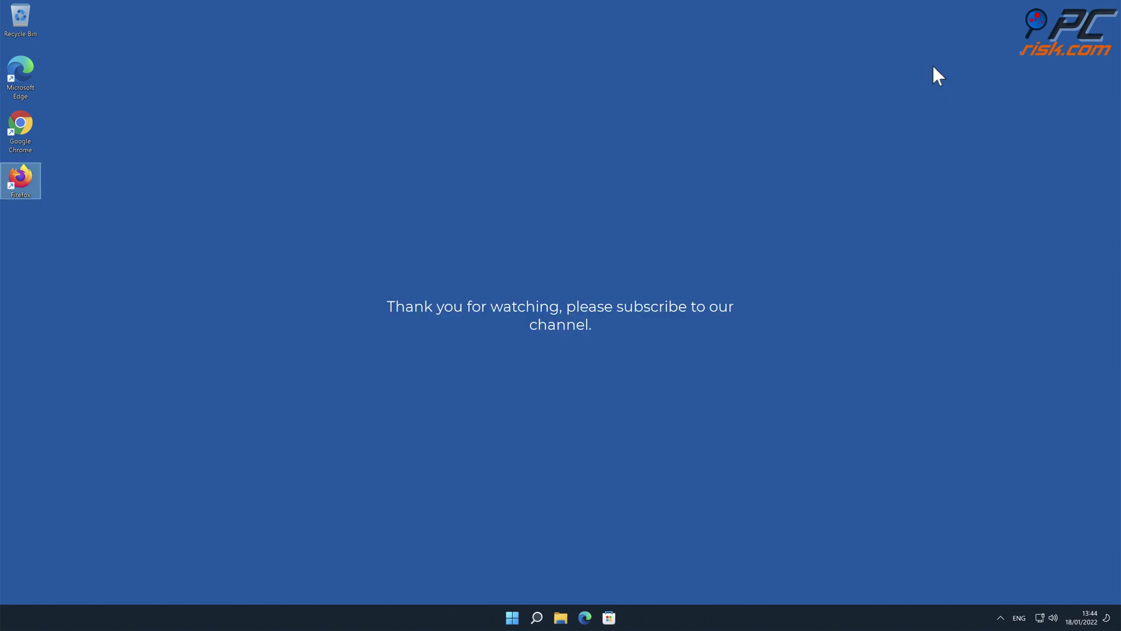